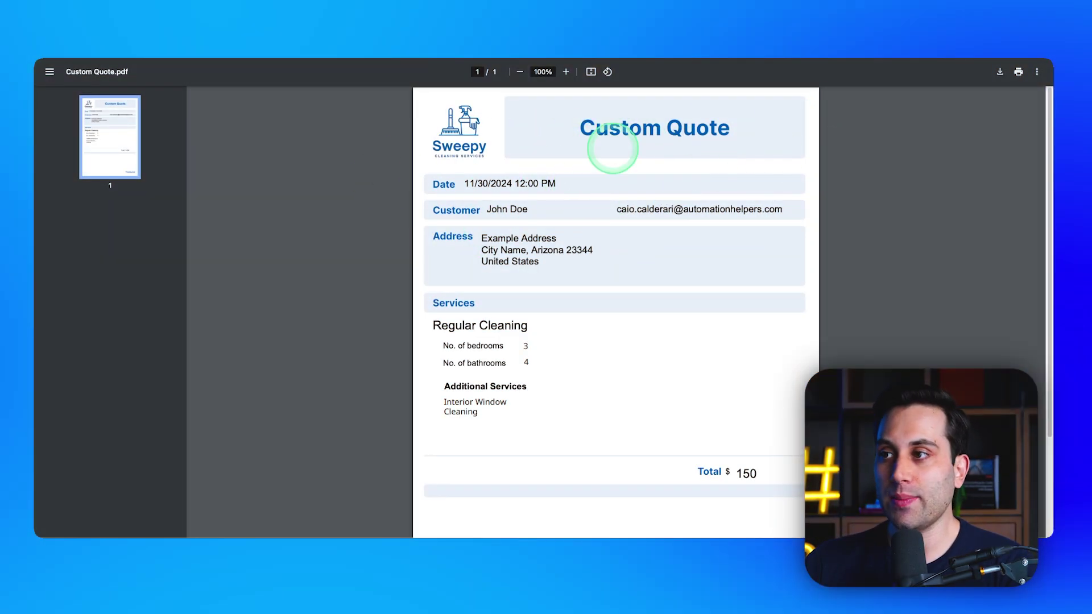
# Step: Scroll down the Custom Quote PDF to its total and back up
pyautogui.scroll(-3, 661, 177)
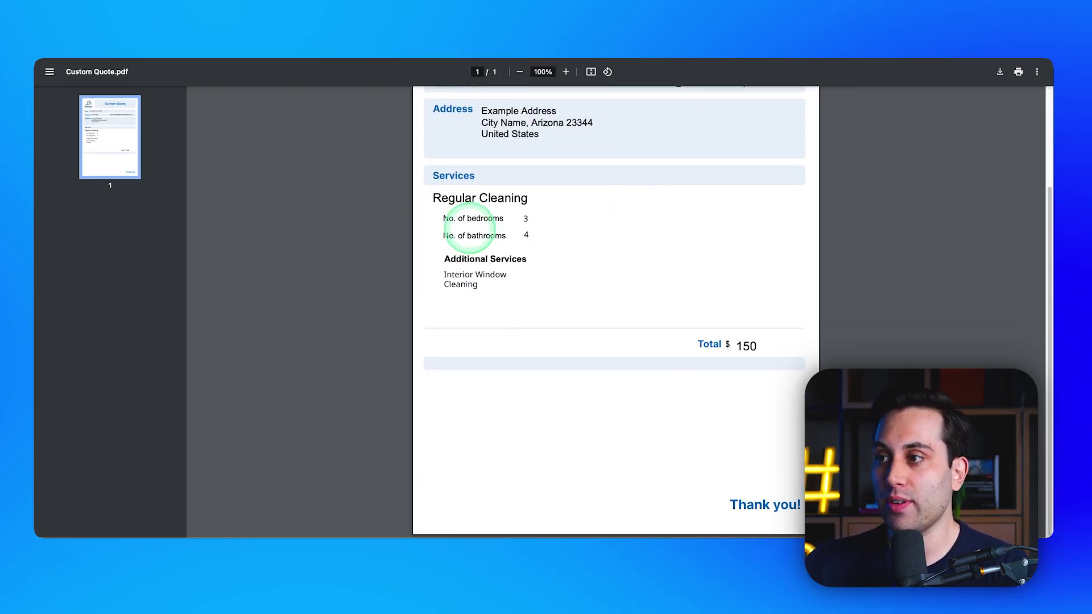
pyautogui.scroll(3, 625, 427)
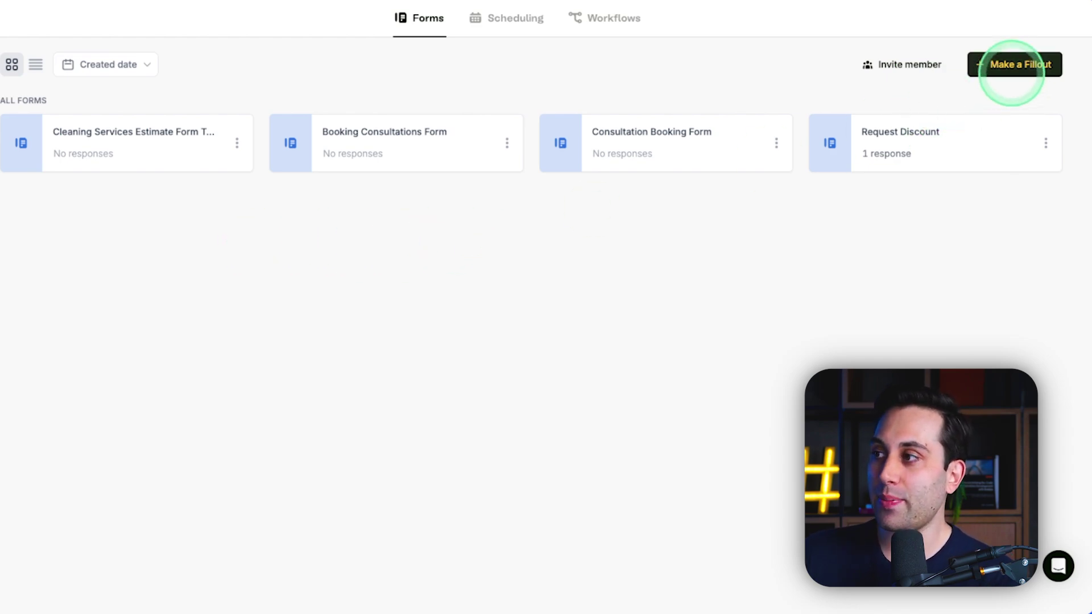
# Step: Create a new form from the Cleaning Services Estimate template found by searching 'cleaning'
pyautogui.click(1011, 67)
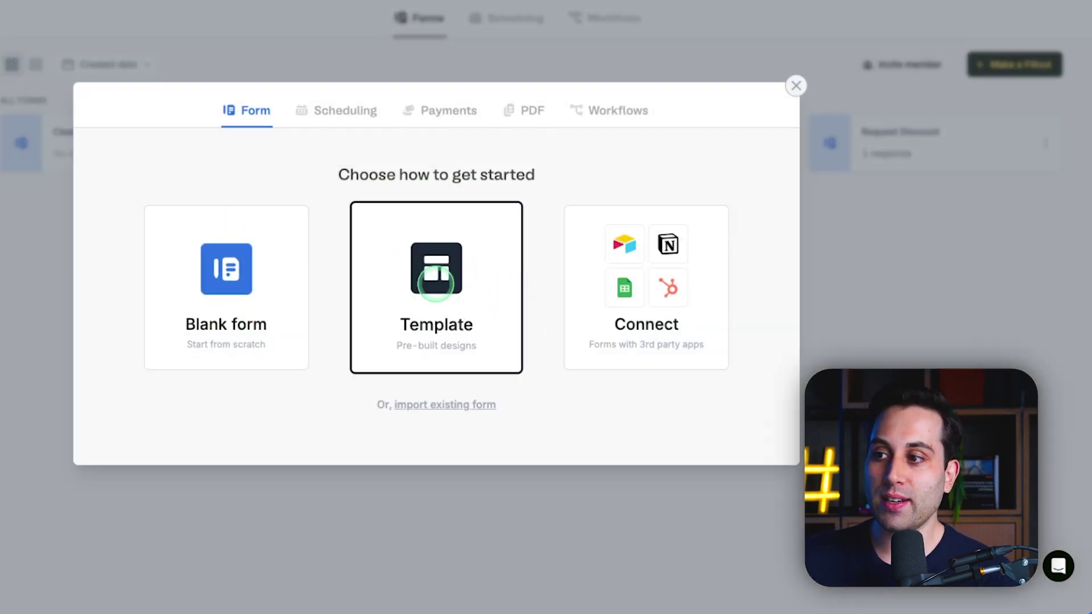
pyautogui.click(436, 278)
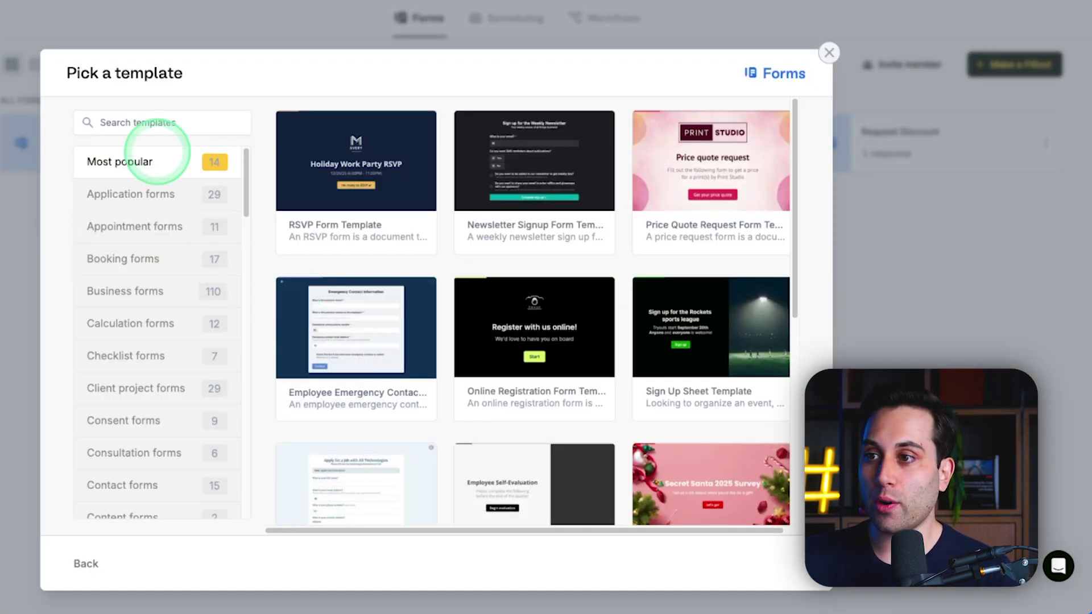
pyautogui.click(145, 128)
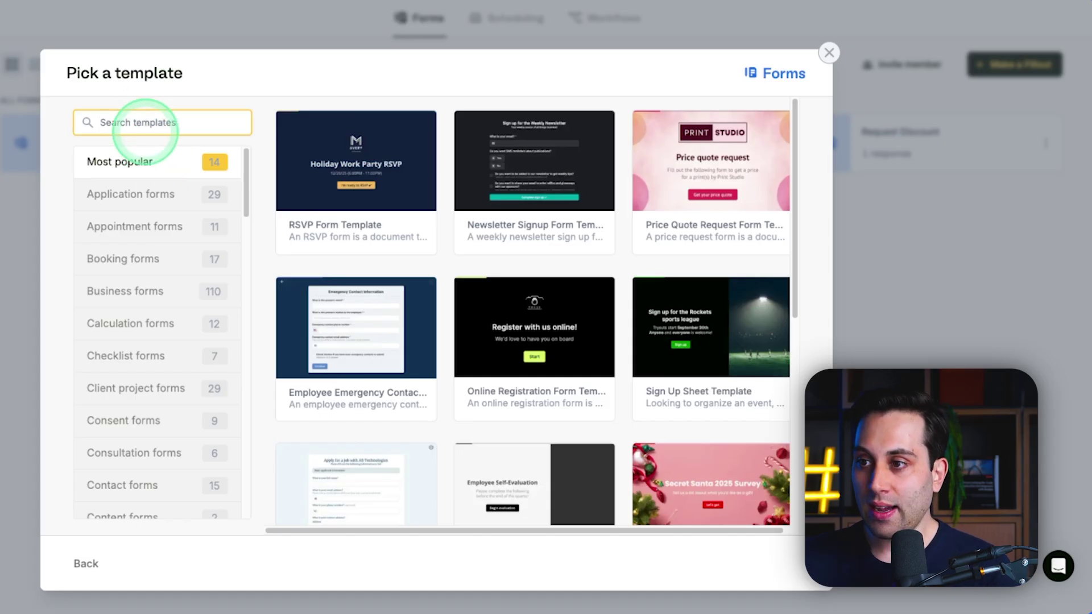
pyautogui.write('cleaning')
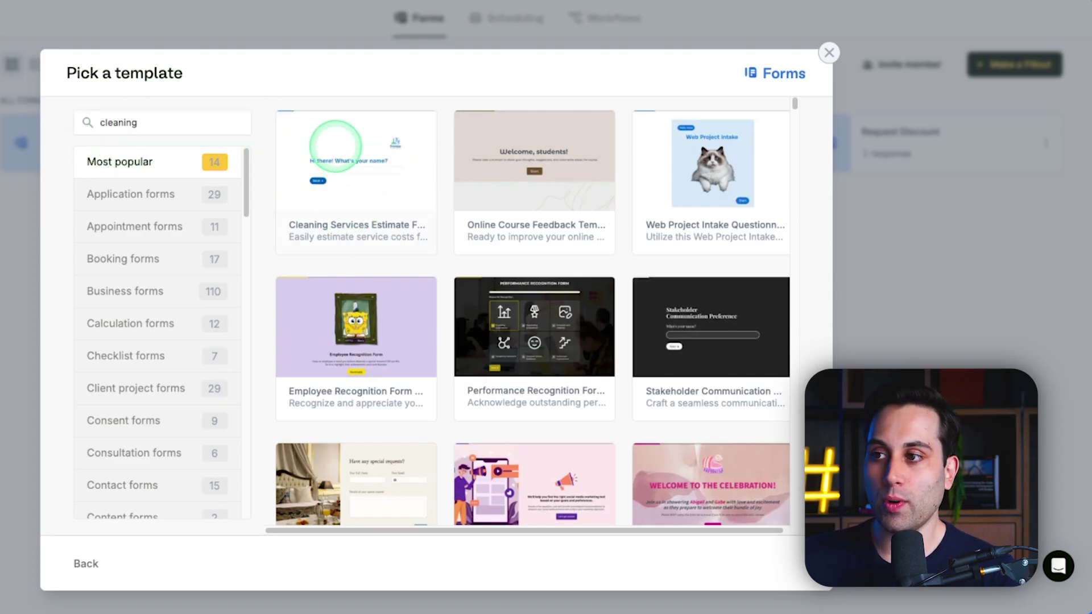
pyautogui.click(330, 143)
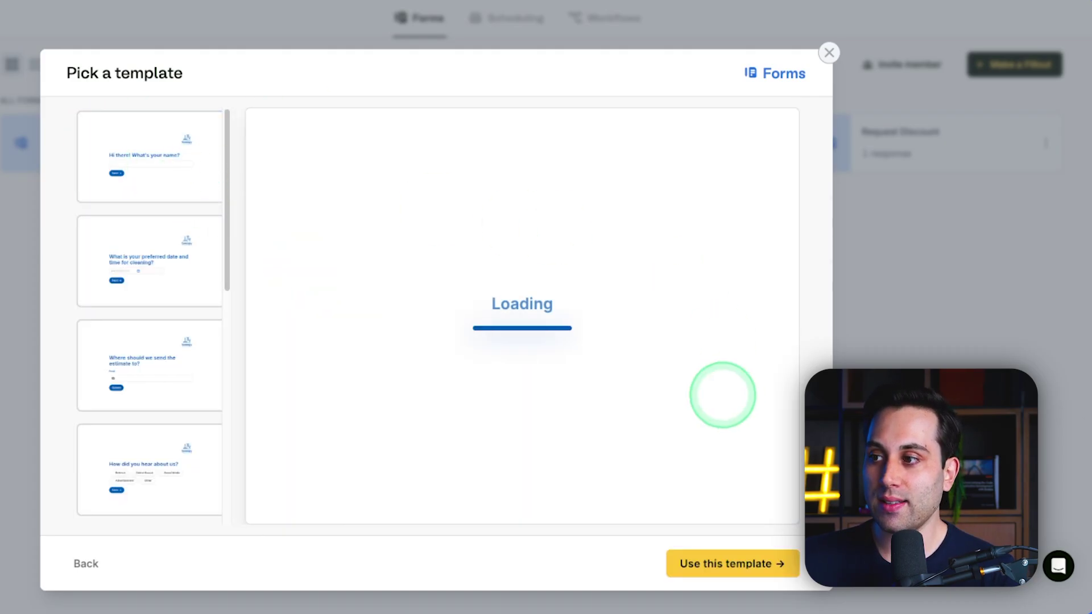
pyautogui.click(723, 564)
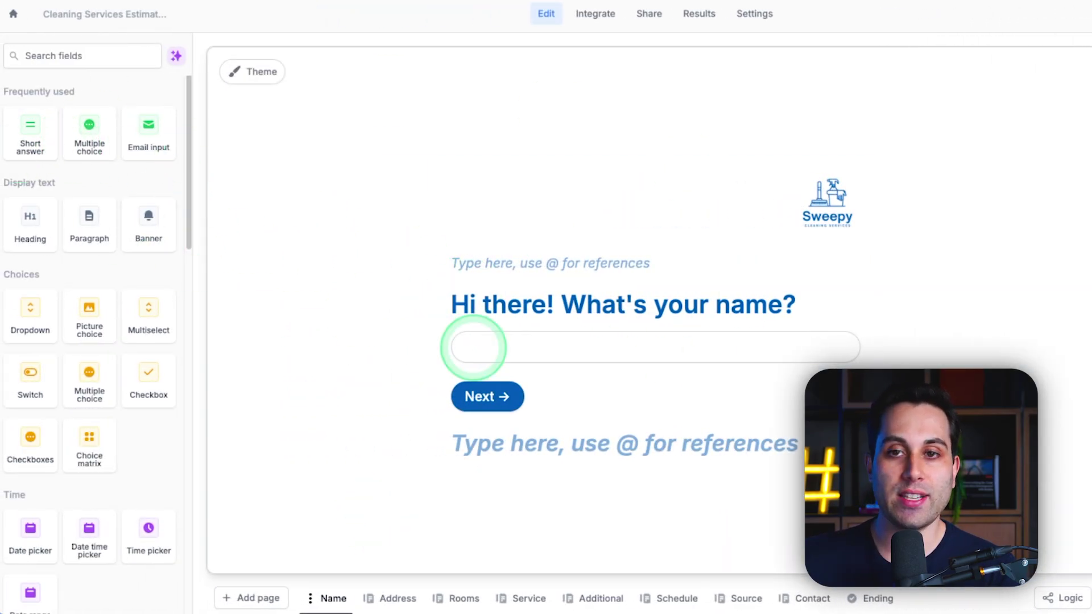
# Step: Review the Address, Rooms, Service, Source and Contact pages, then go to Integrate
pyautogui.click(390, 594)
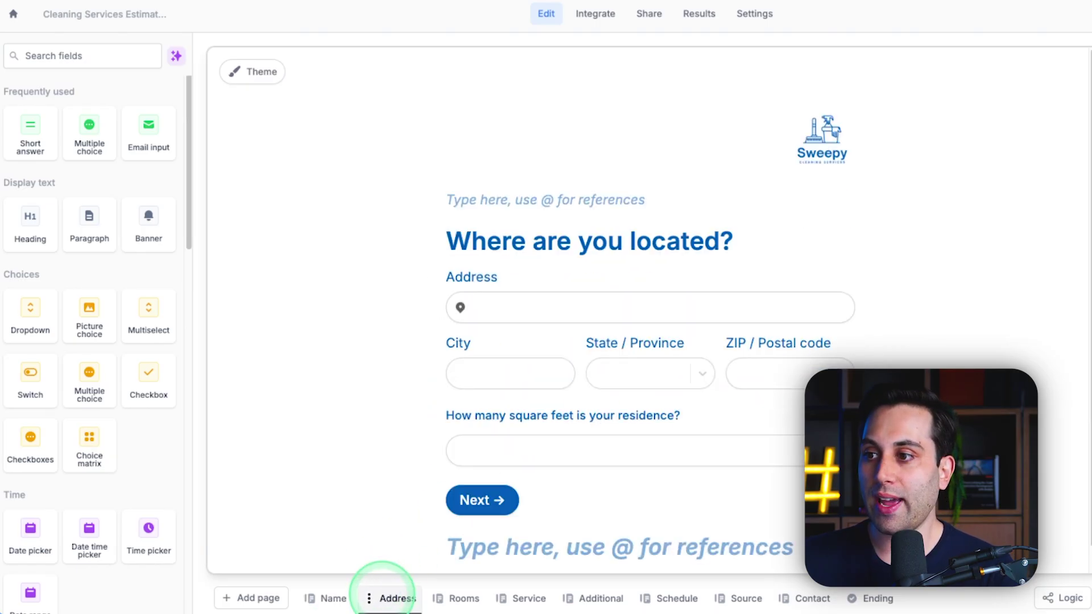
pyautogui.click(458, 597)
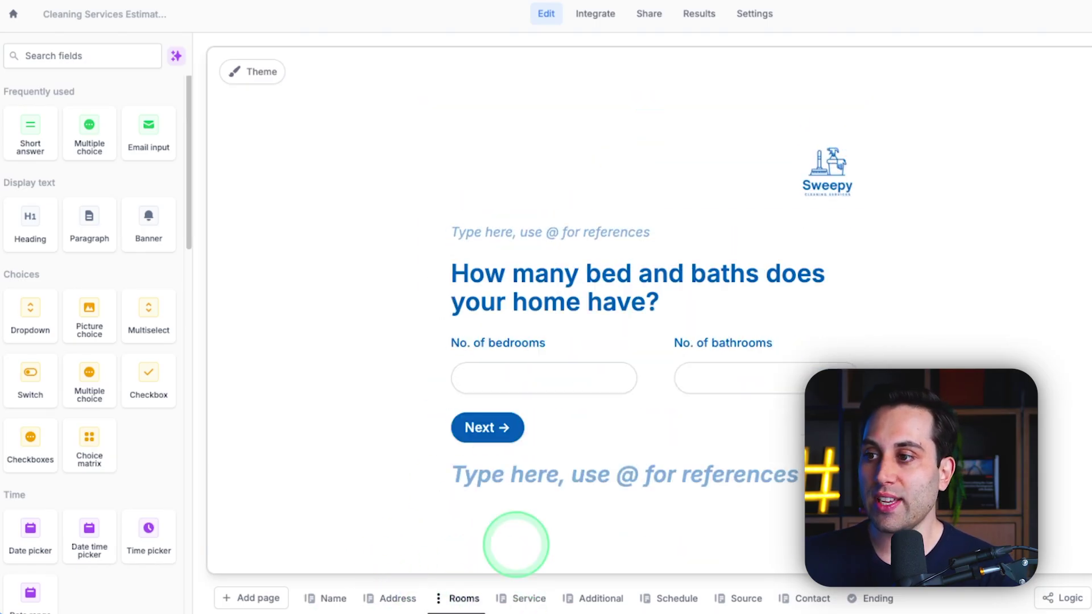
pyautogui.click(522, 594)
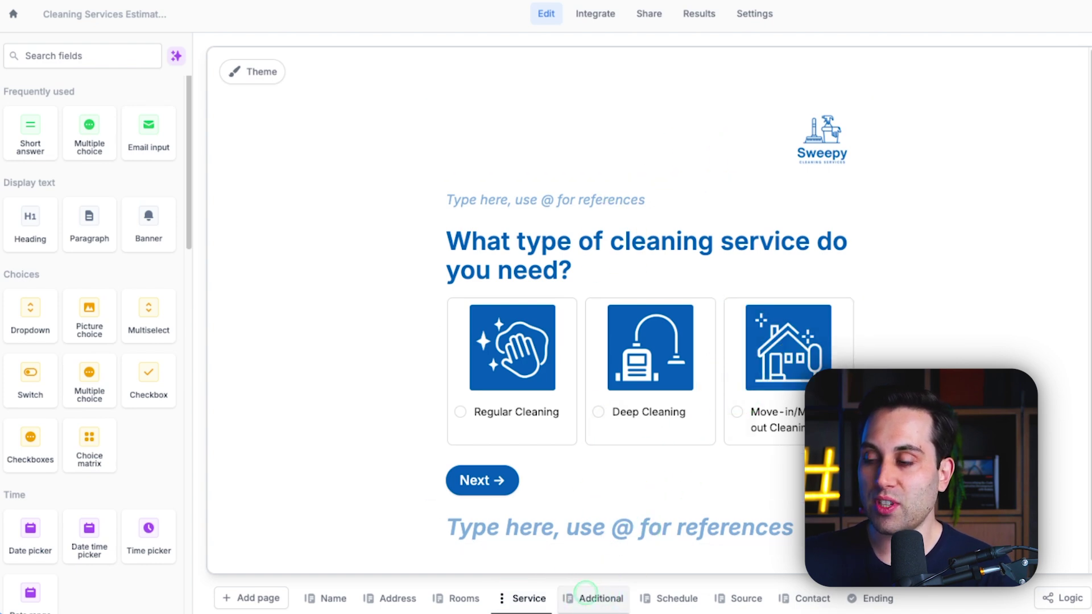
pyautogui.click(742, 598)
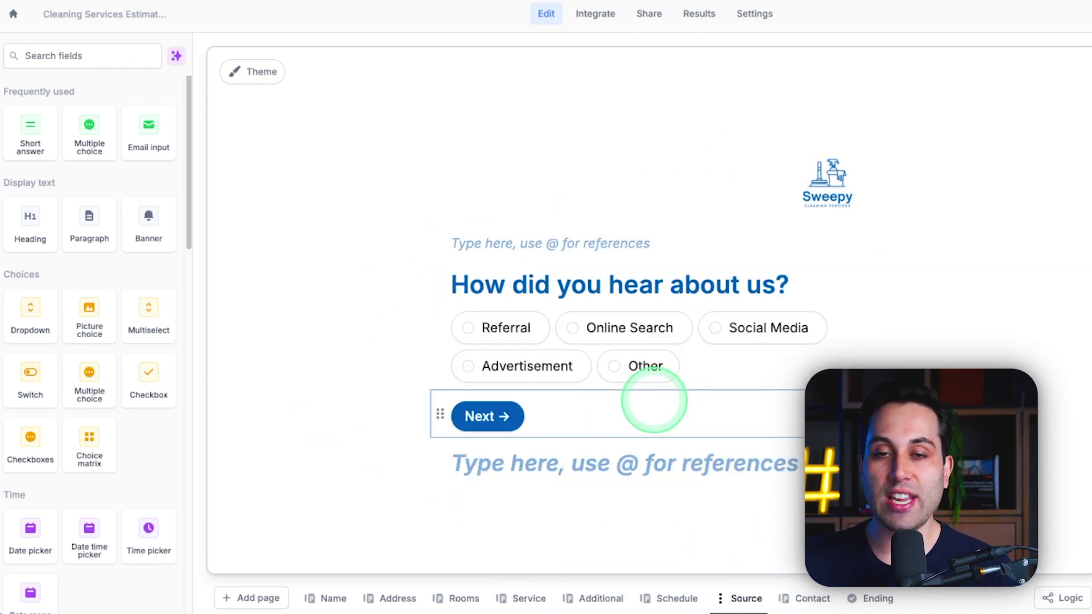
pyautogui.click(812, 599)
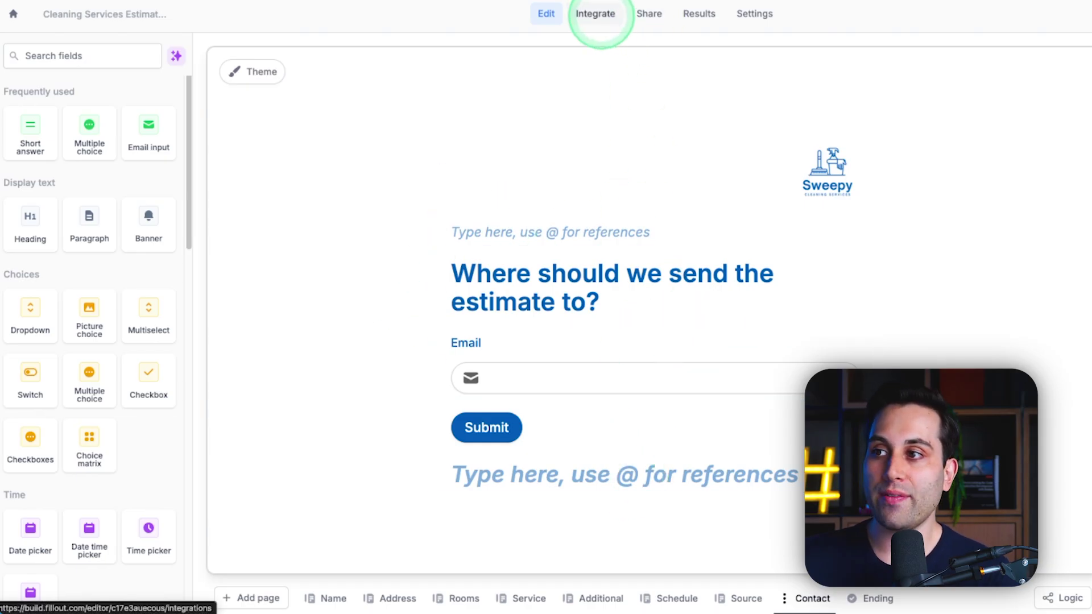
pyautogui.click(595, 14)
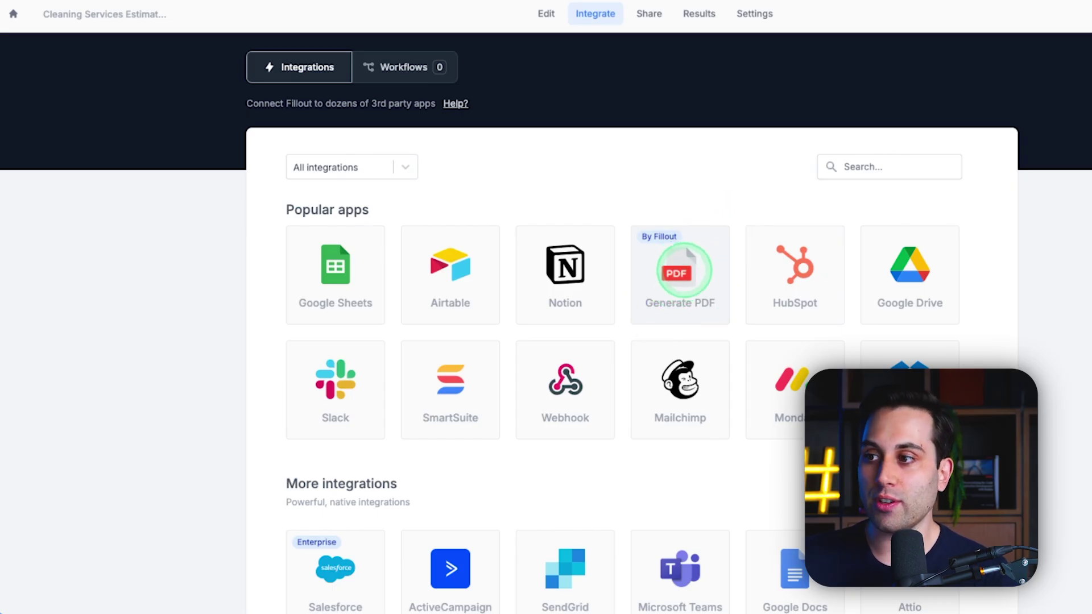
# Step: Choose the Generate PDF app under Popular apps
pyautogui.click(682, 270)
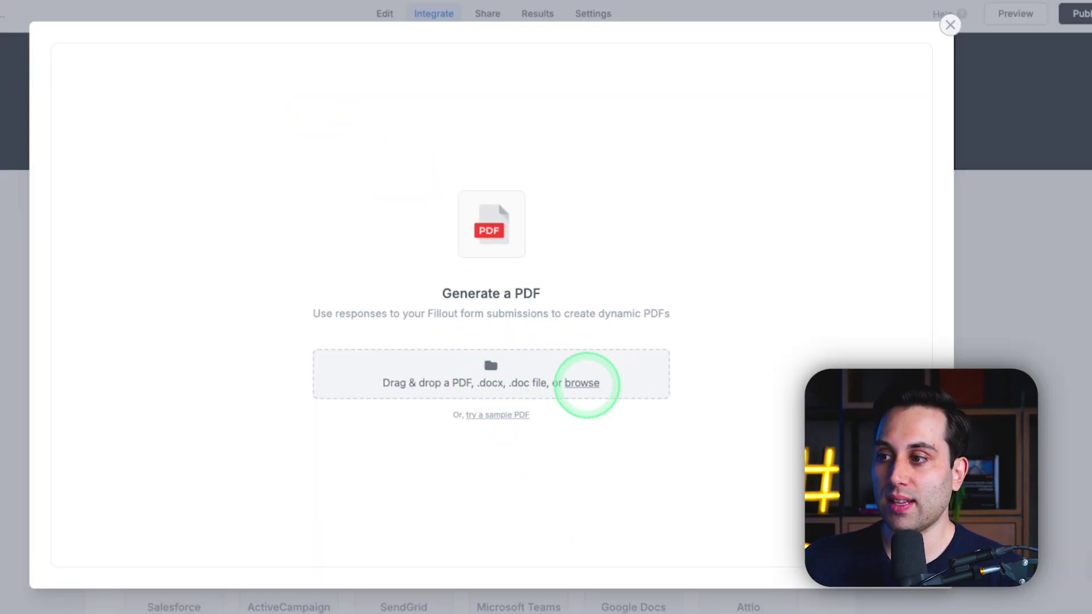
# Step: Upload the quote PDF and place a new field along its first Services row
pyautogui.click(582, 383)
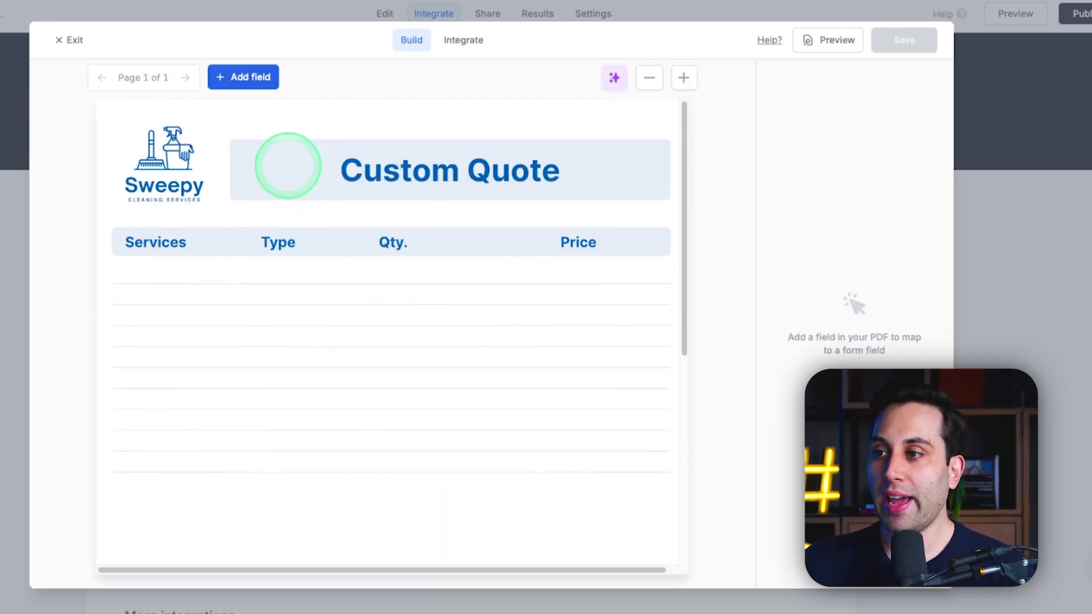
pyautogui.click(238, 75)
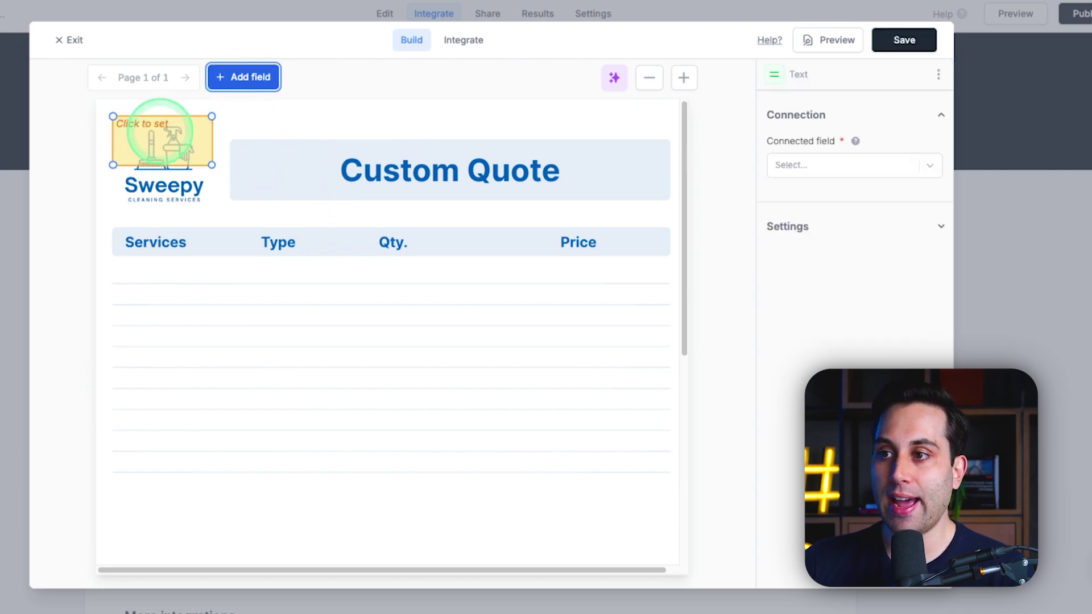
pyautogui.moveTo(154, 146); pyautogui.dragTo(171, 274)
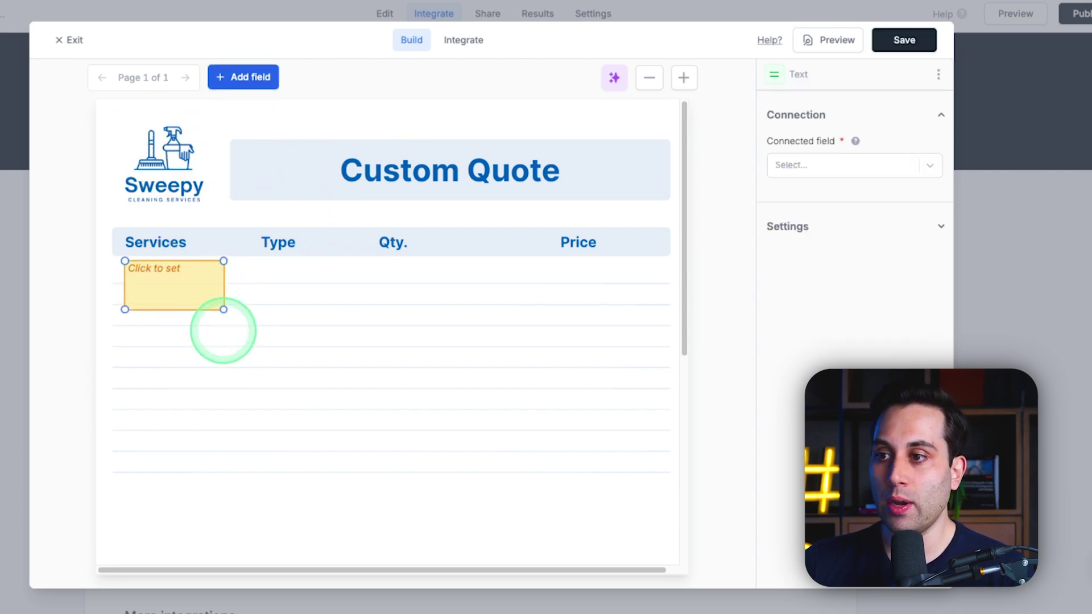
pyautogui.moveTo(224, 309); pyautogui.dragTo(241, 279)
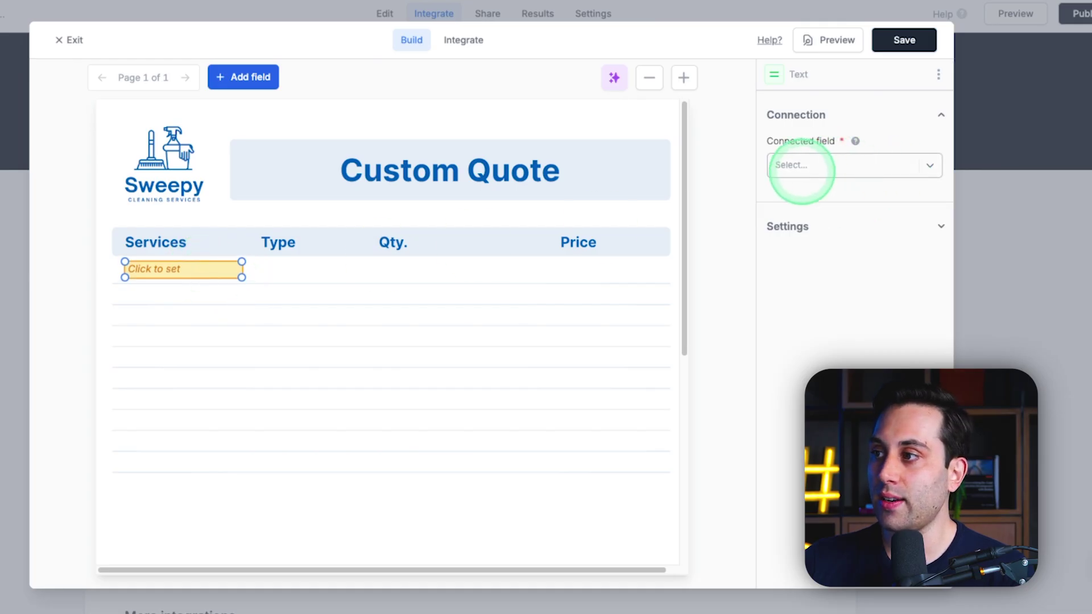
# Step: Link the field to the cleaning service type answer, shown as text, sized to the row
pyautogui.click(825, 165)
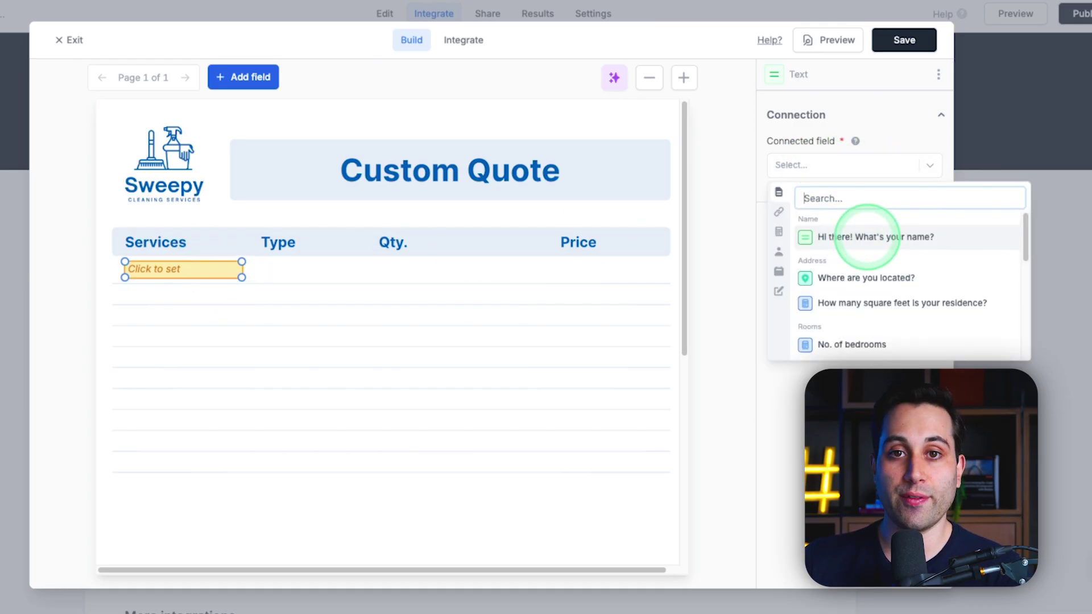
pyautogui.scroll(-3, 867, 236)
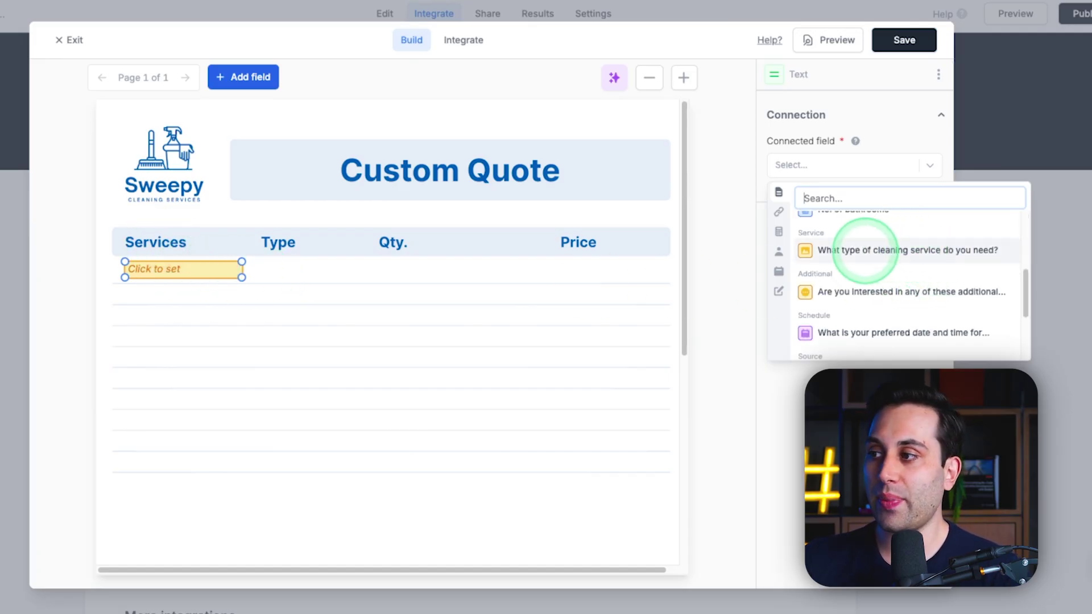
pyautogui.click(864, 251)
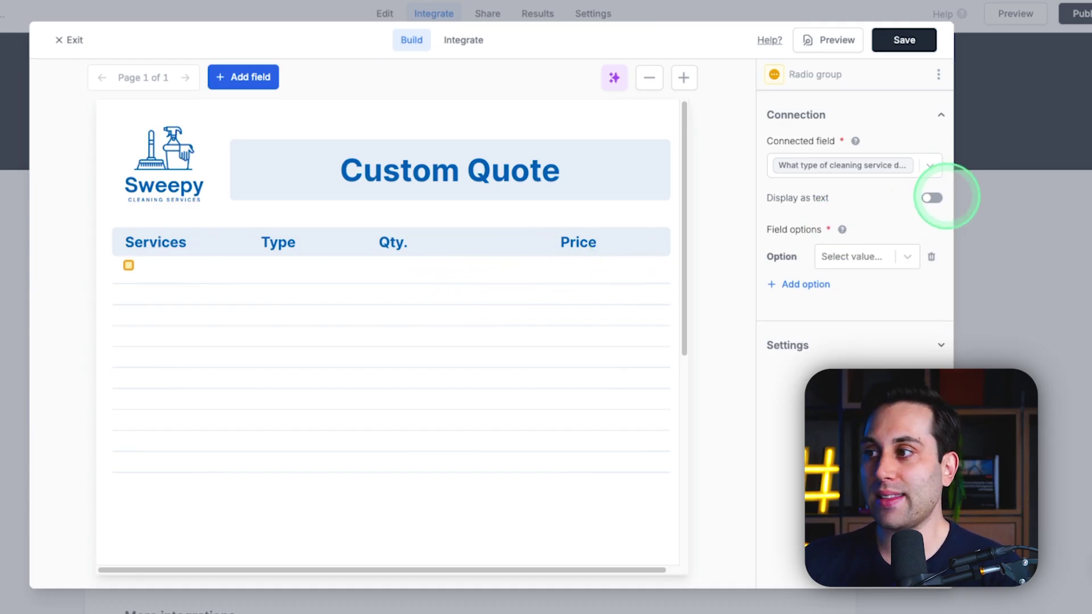
pyautogui.click(932, 198)
pyautogui.moveTo(223, 307); pyautogui.dragTo(225, 288)
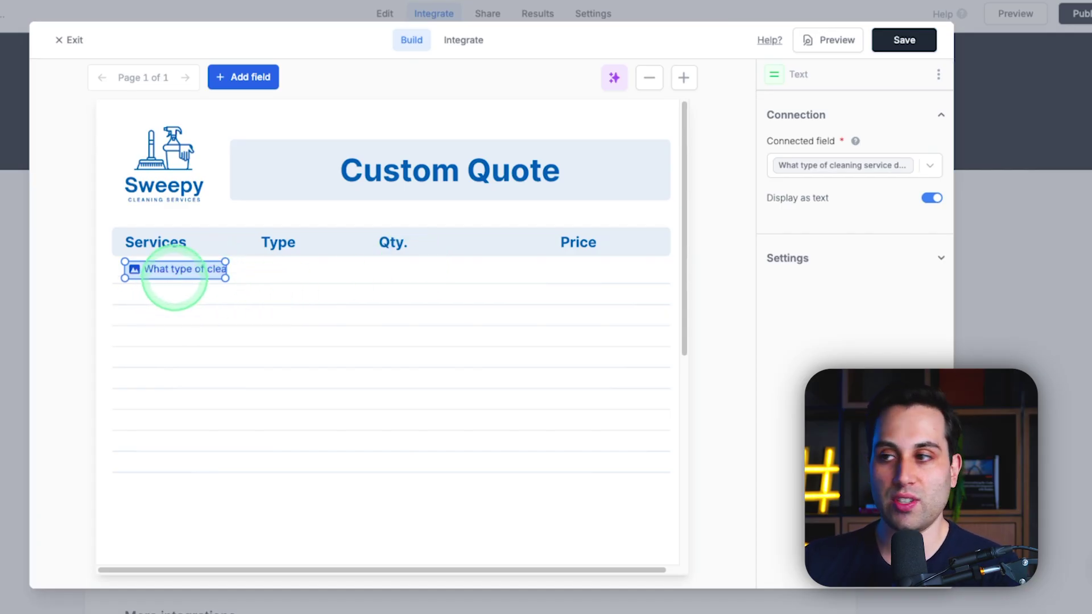
pyautogui.click(578, 118)
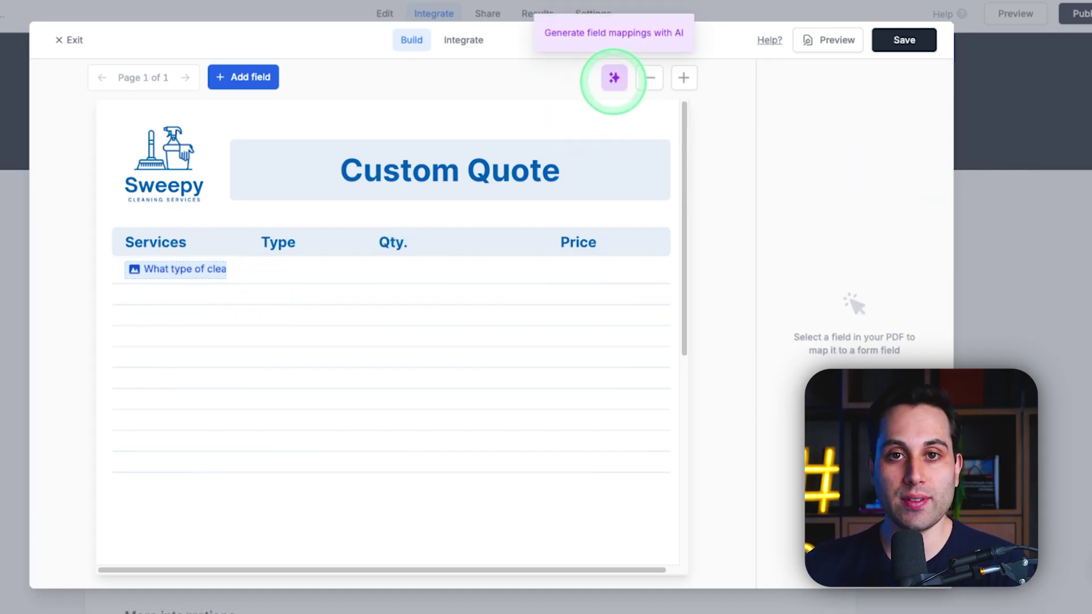
# Step: Save the AI-generated mappings for date, name, email, address, bedroom and bathroom fields
pyautogui.click(904, 40)
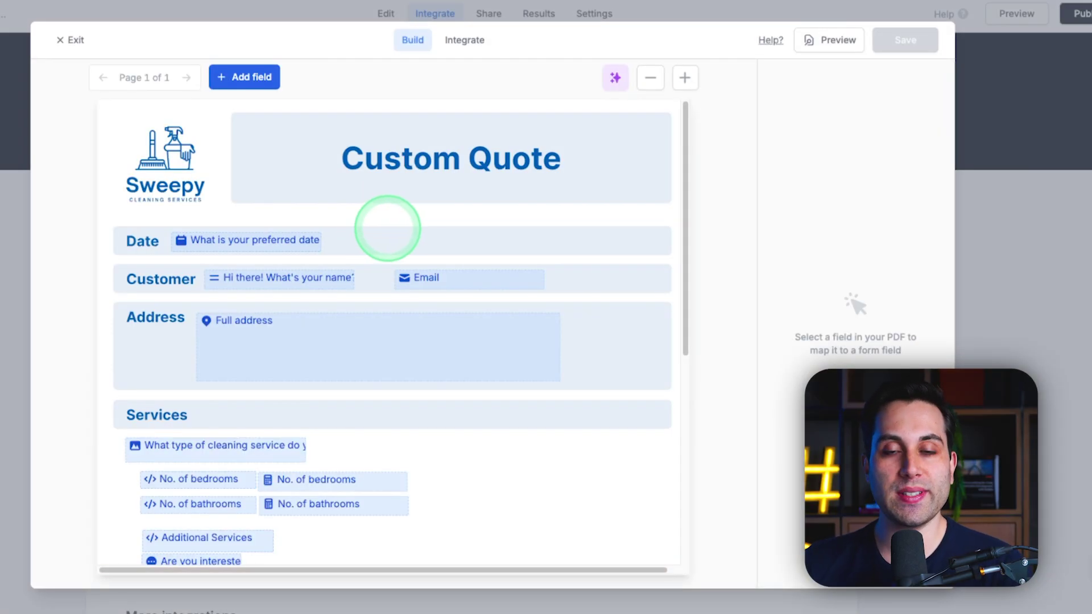
pyautogui.scroll(-1, 387, 232)
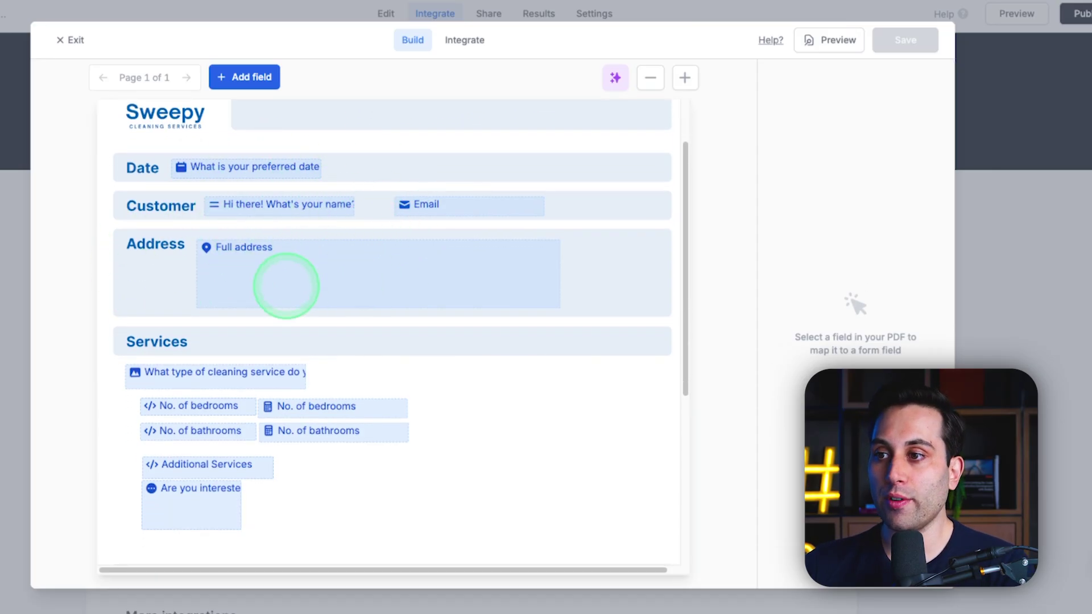
# Step: Check the Full address field, then connect the Total placeholder to the Service Price calculation
pyautogui.click(286, 286)
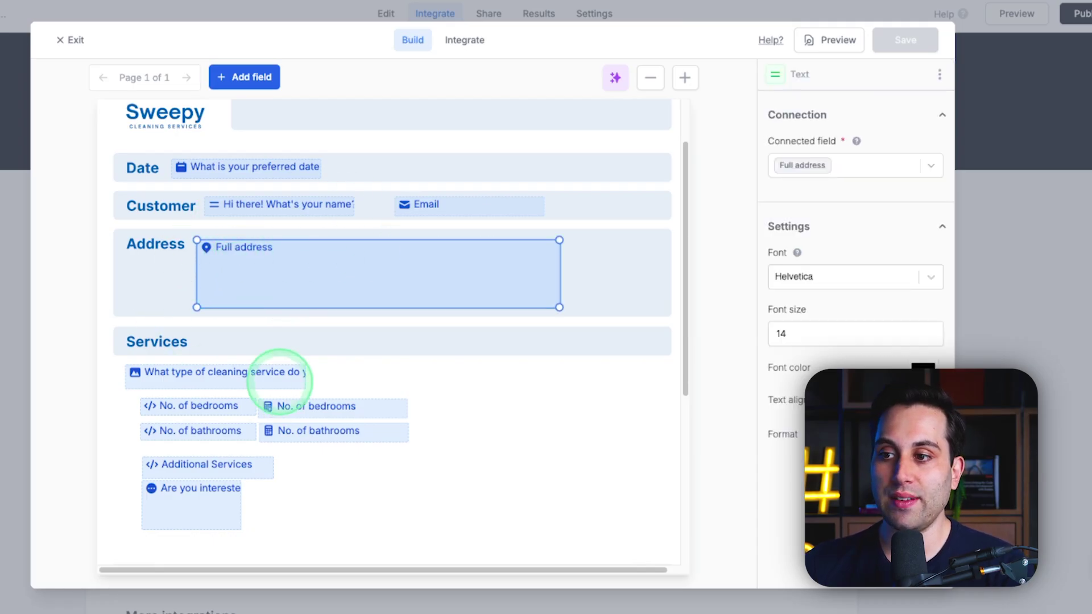
pyautogui.scroll(-1, 342, 384)
pyautogui.click(550, 430)
pyautogui.scroll(-2, 550, 430)
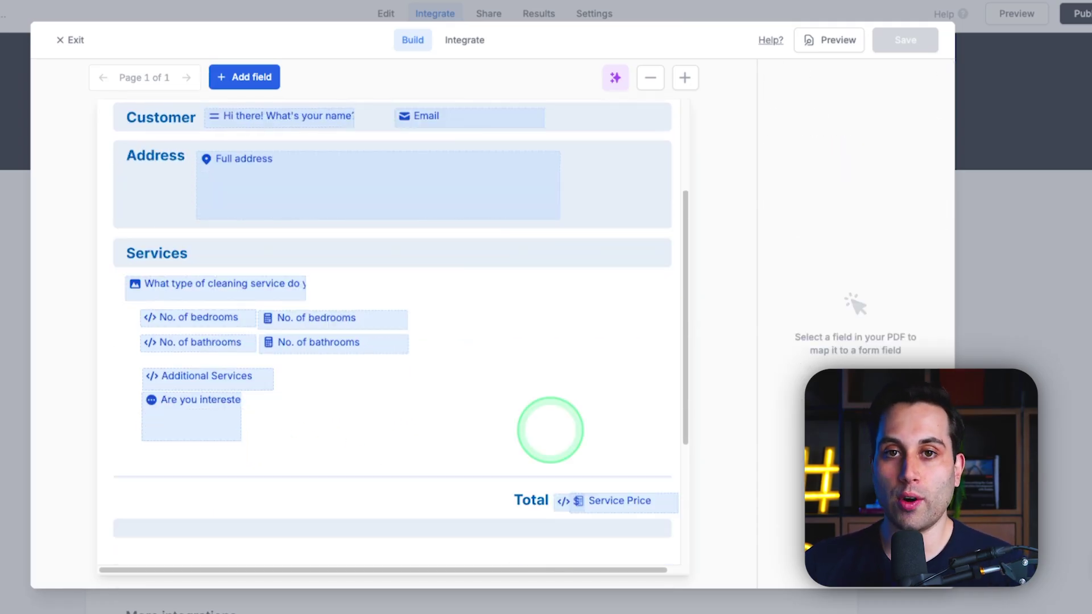
pyautogui.click(624, 502)
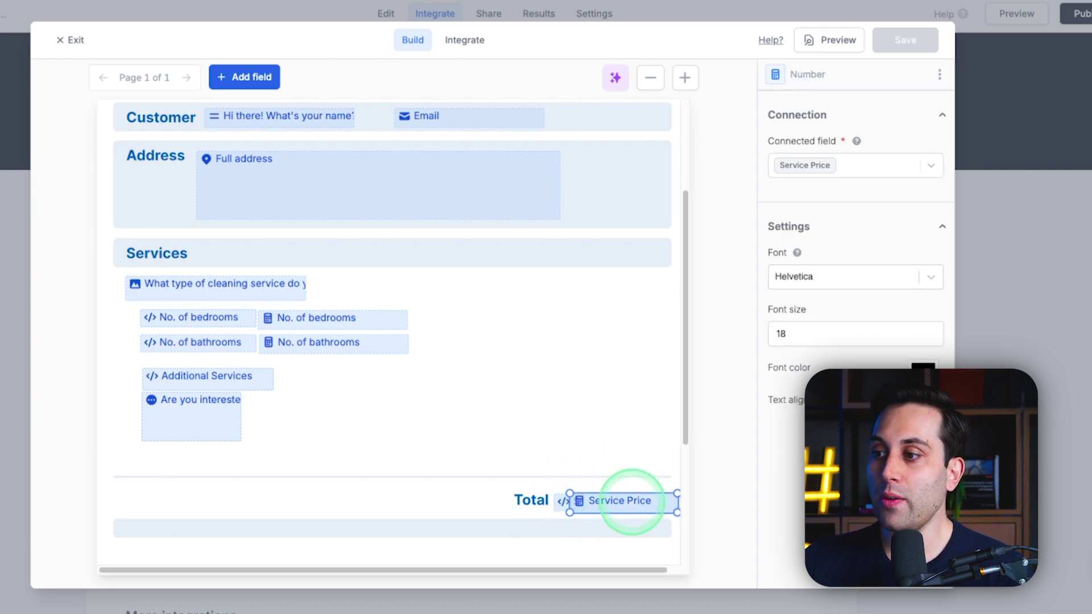
pyautogui.click(881, 165)
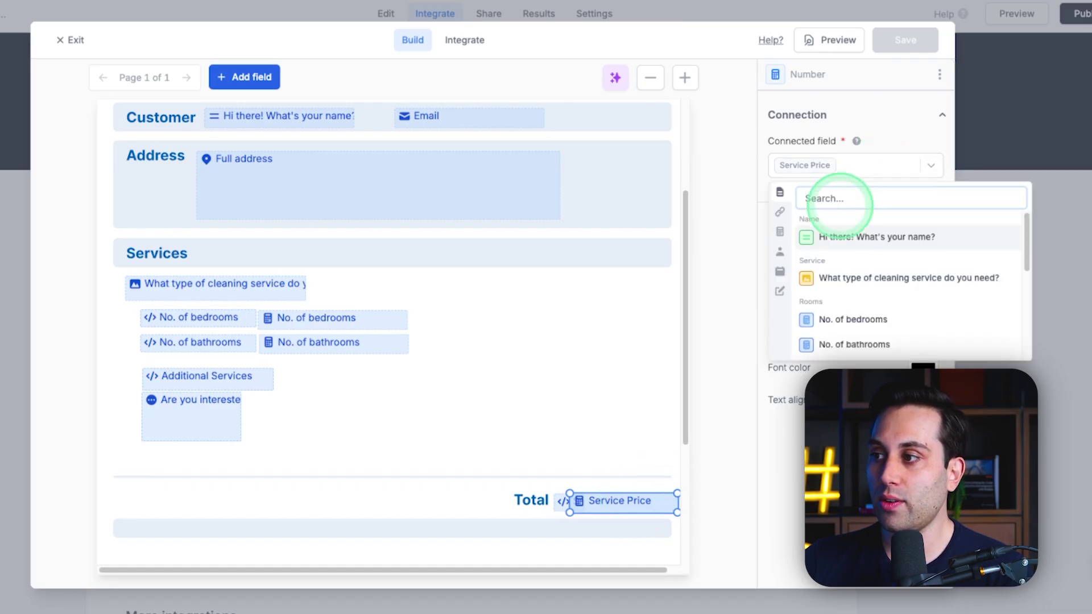
pyautogui.click(780, 231)
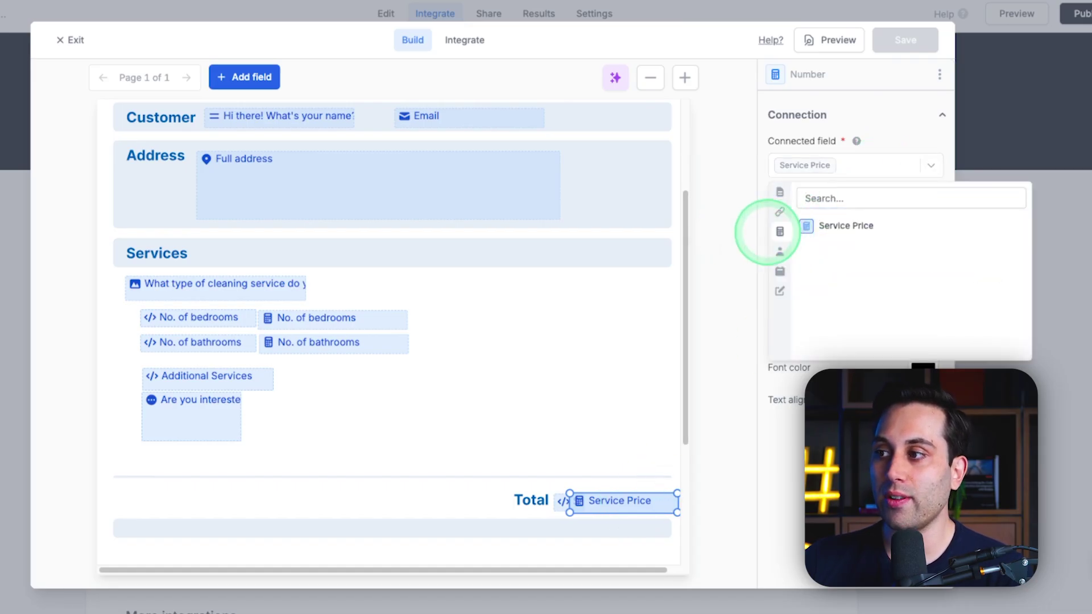
pyautogui.click(829, 242)
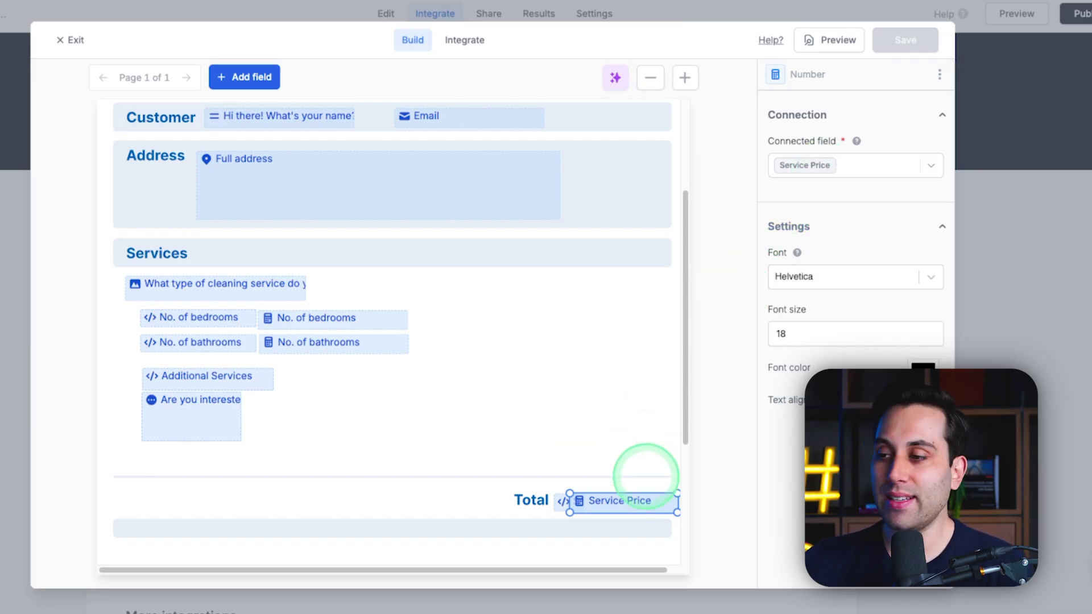
pyautogui.click(625, 504)
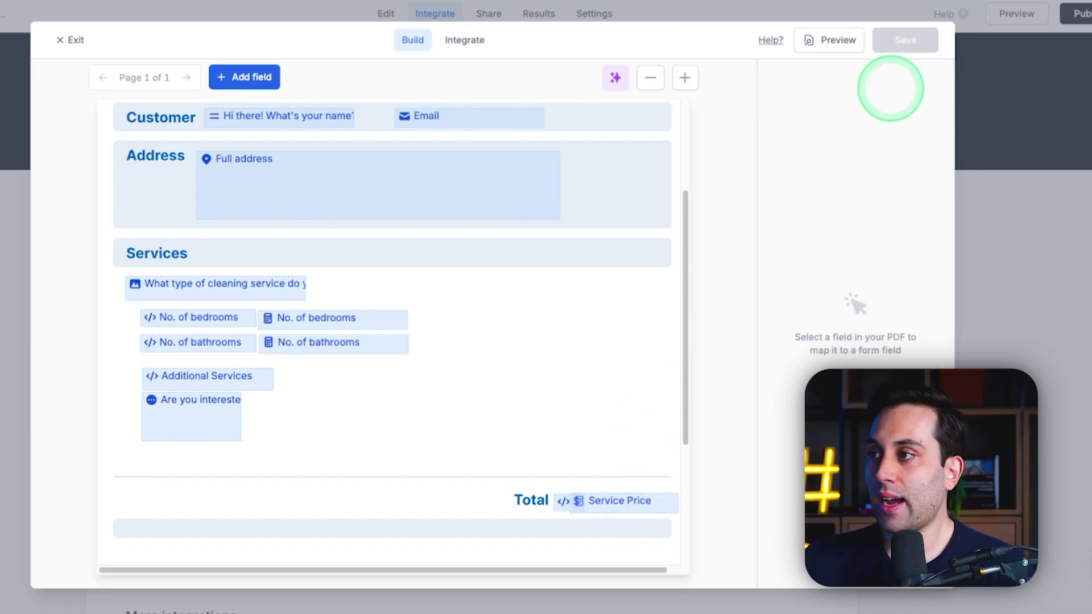
# Step: Exit the PDF mapper and open the Service Price calculation from the form's Logic calculations
pyautogui.click(66, 41)
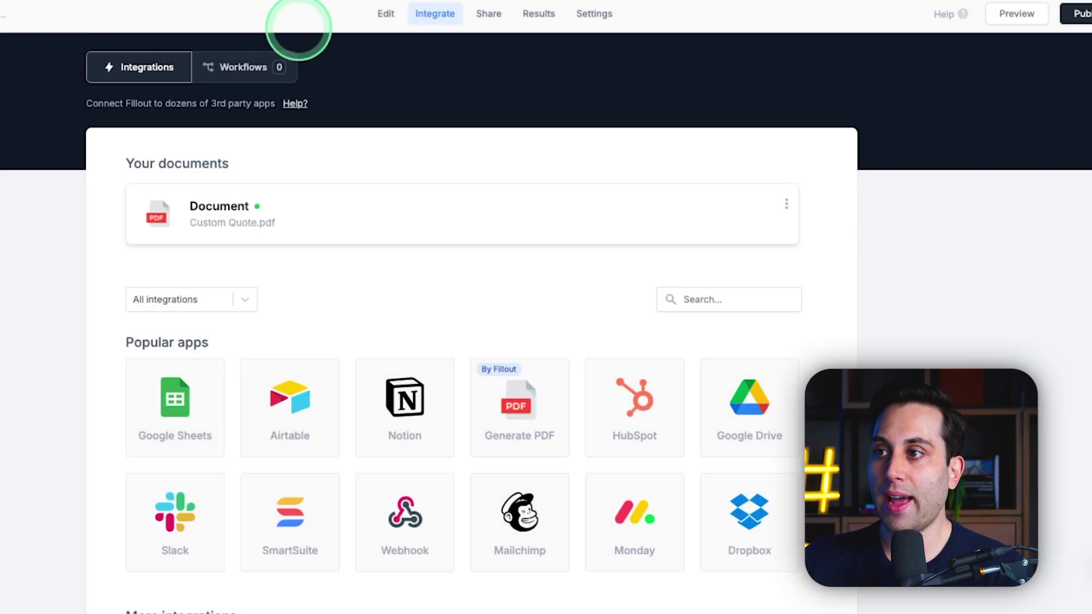
pyautogui.click(384, 13)
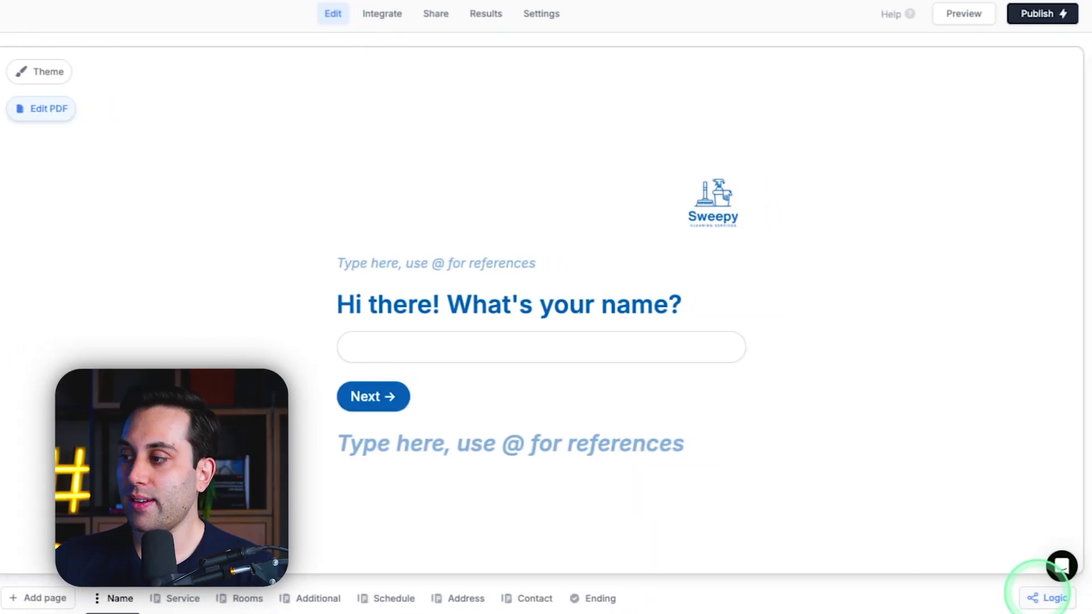
pyautogui.click(1041, 597)
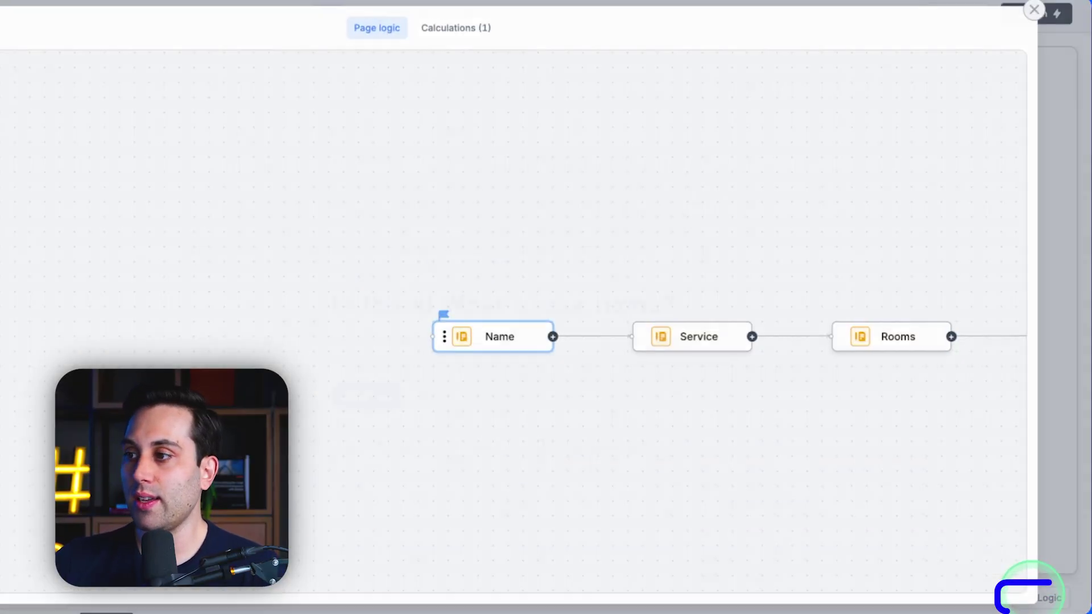
pyautogui.click(453, 27)
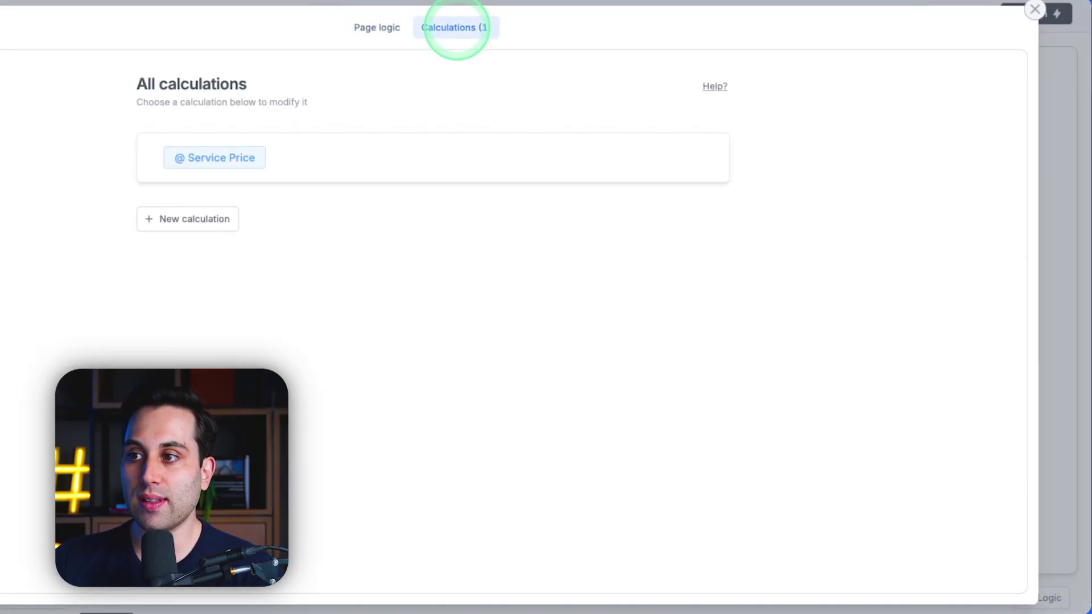
pyautogui.click(376, 162)
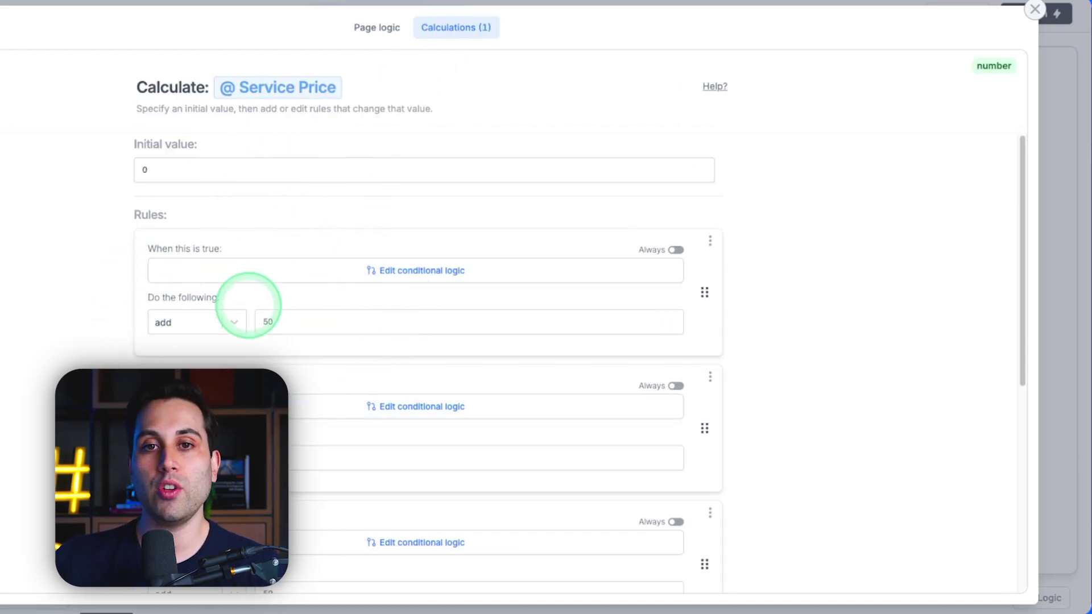
# Step: Add a new Service Price rule with the condition No. of bedrooms greater than 2
pyautogui.scroll(-3, 308, 264)
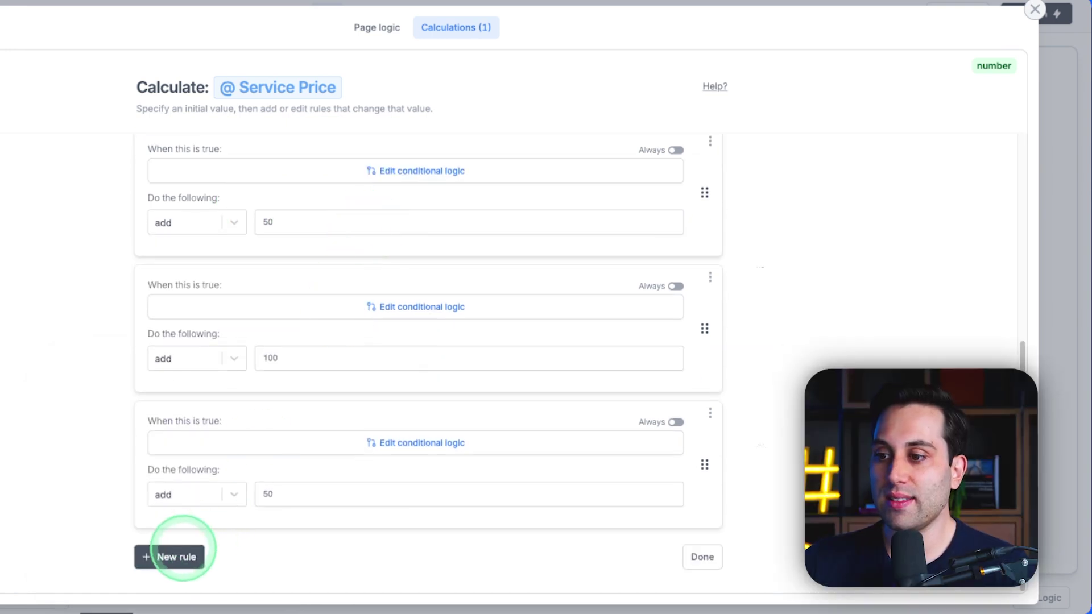
pyautogui.click(173, 557)
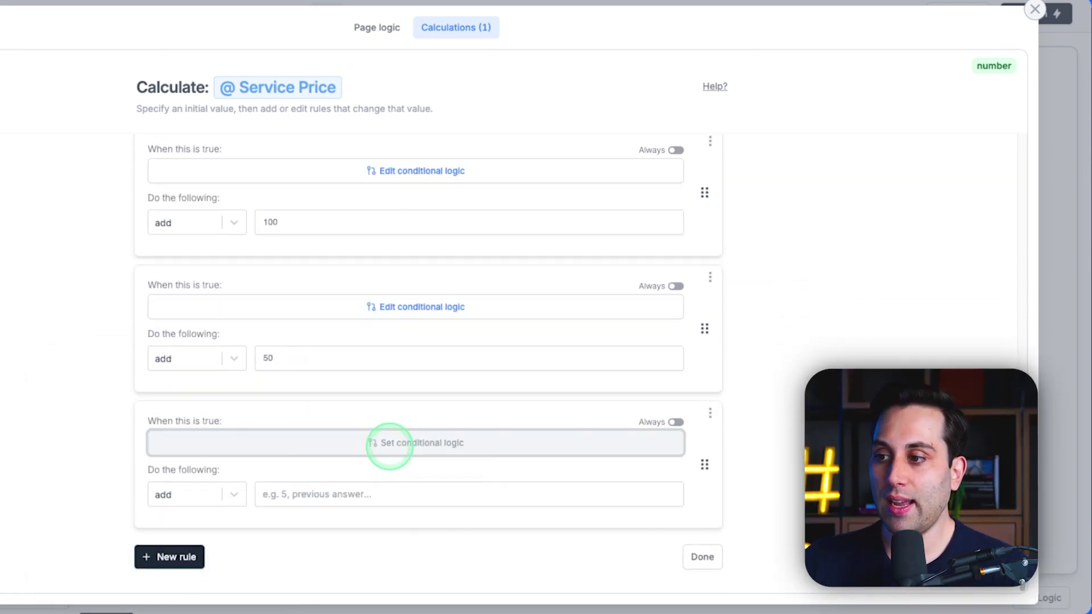
pyautogui.click(332, 445)
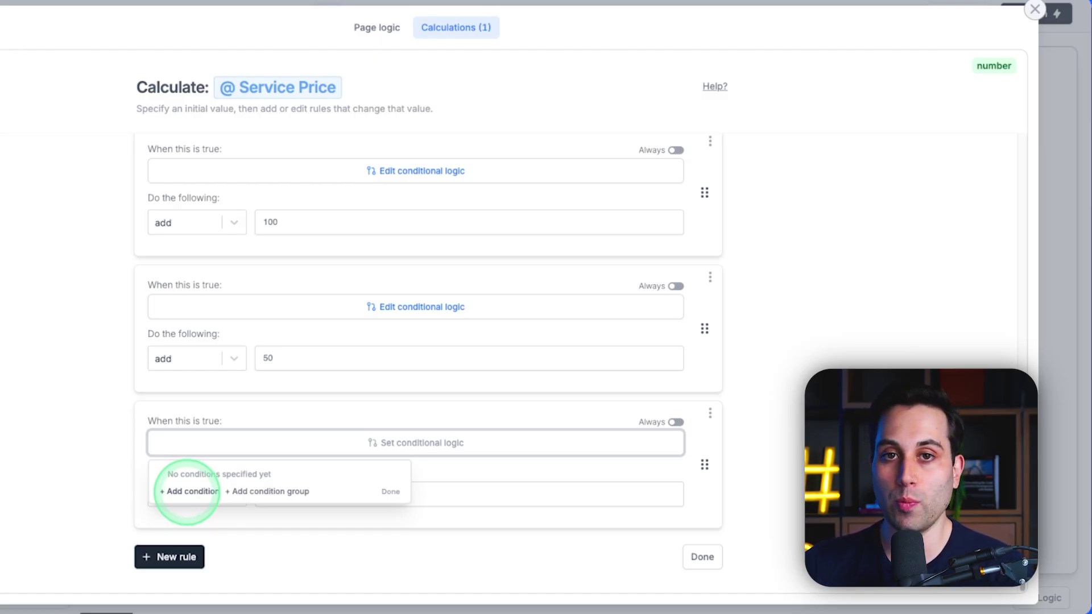
pyautogui.click(186, 492)
pyautogui.click(214, 483)
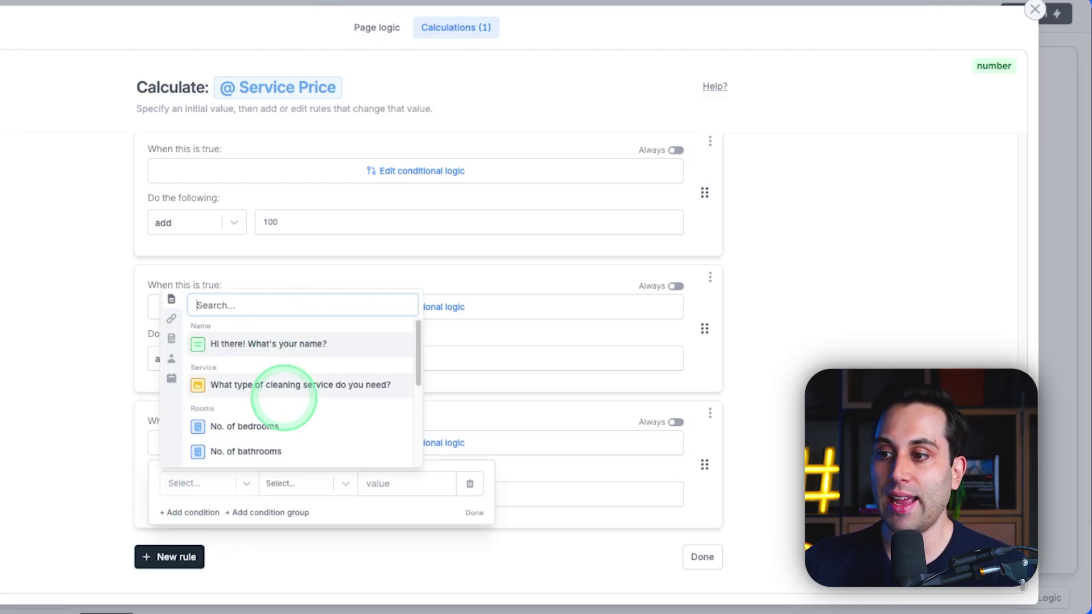
pyautogui.scroll(-5, 283, 398)
pyautogui.scroll(5, 274, 396)
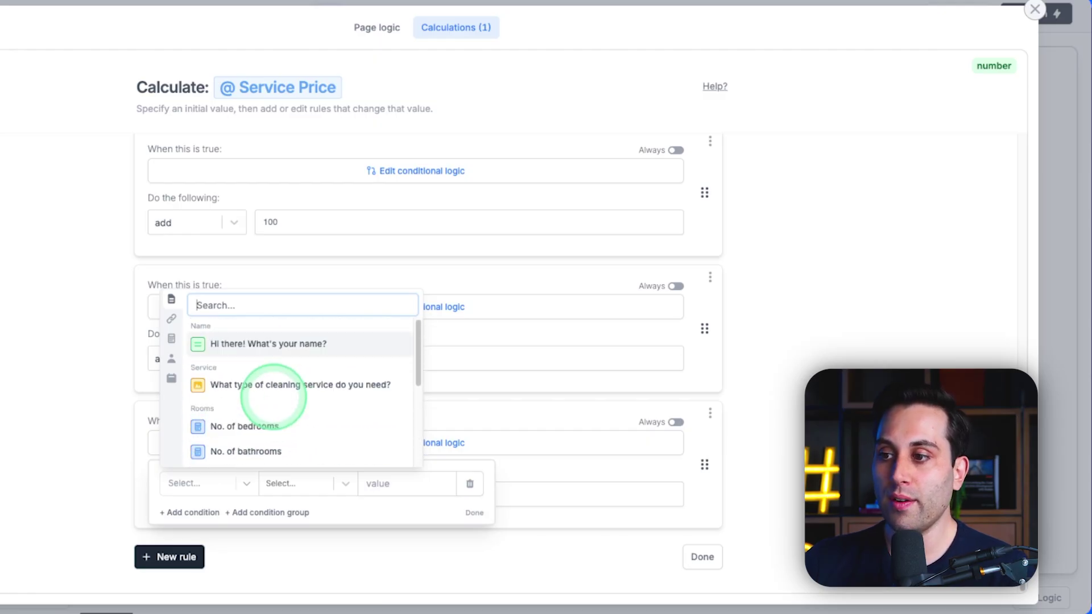
pyautogui.scroll(-1, 274, 396)
pyautogui.click(234, 398)
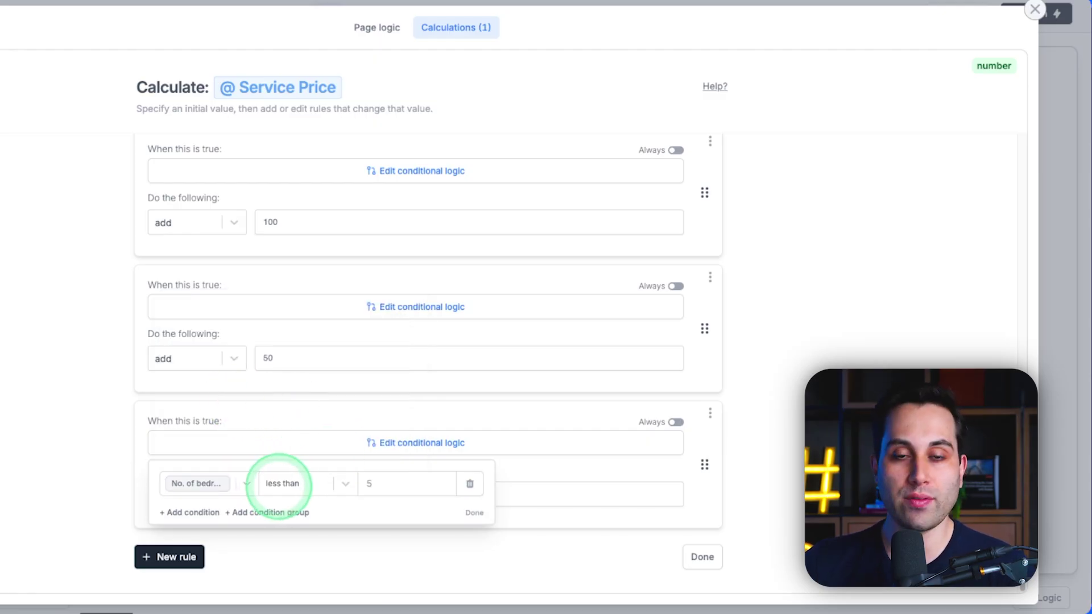
pyautogui.click(297, 483)
pyautogui.click(307, 540)
pyautogui.write('2')
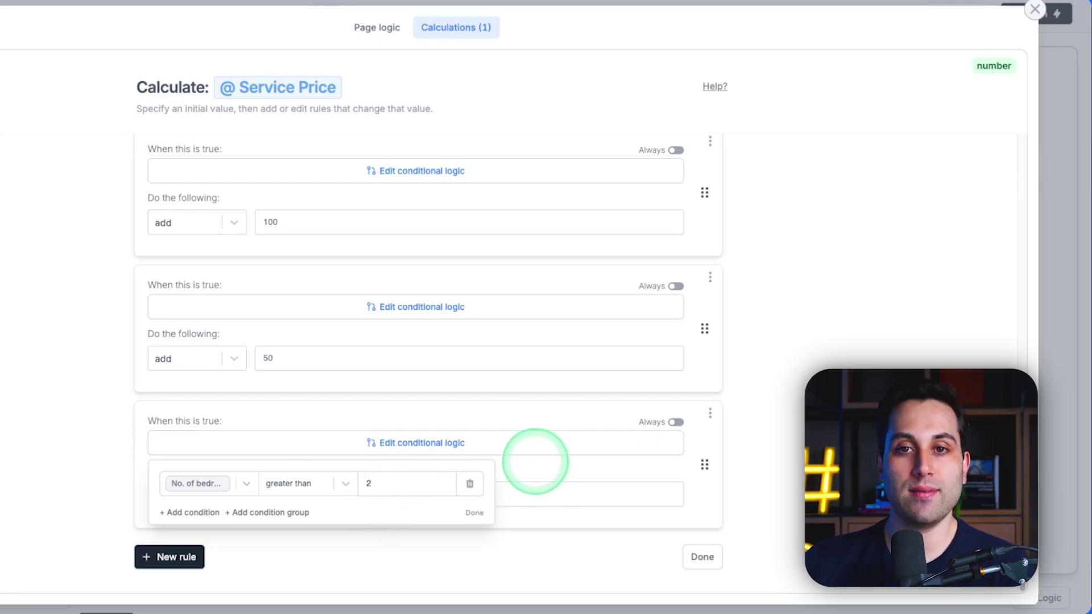
pyautogui.click(687, 478)
# Step: Make the new rule add 100 to the Service Price
pyautogui.click(357, 495)
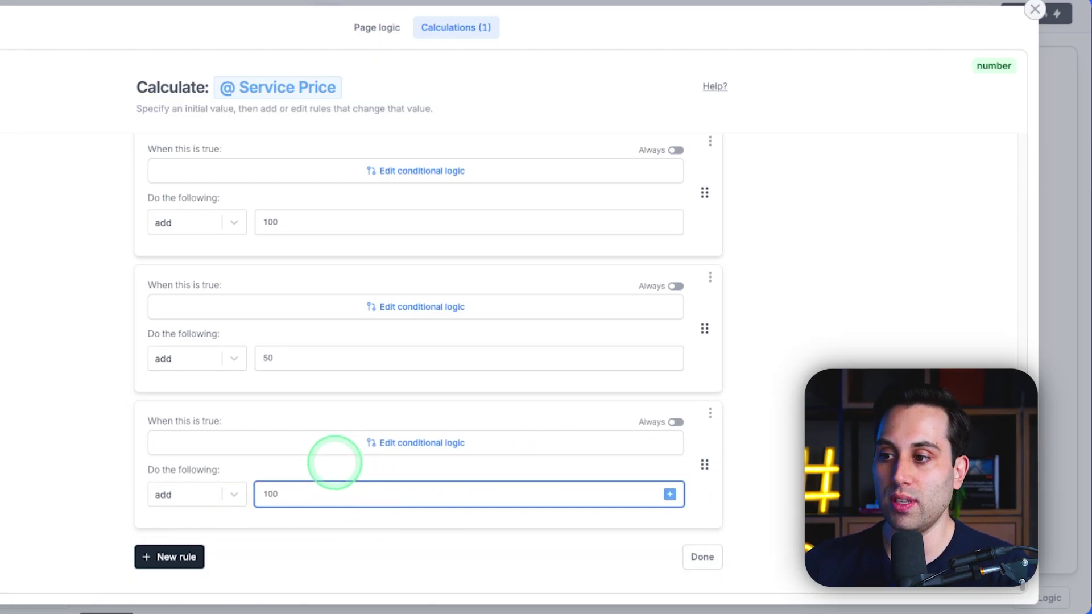
pyautogui.click(316, 471)
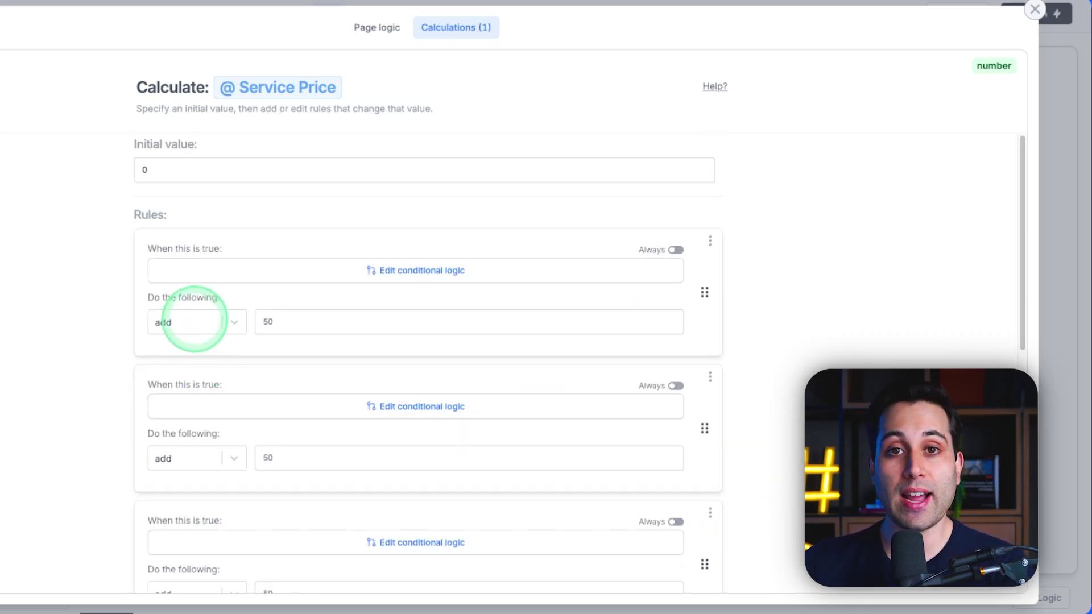
pyautogui.scroll(-8, 243, 439)
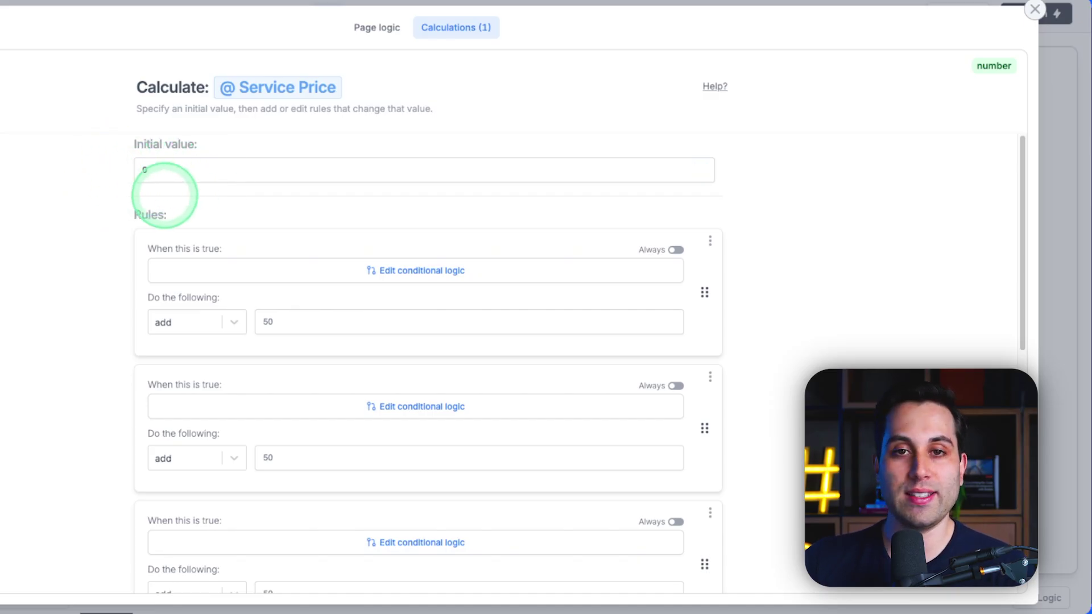
pyautogui.scroll(-8, 398, 285)
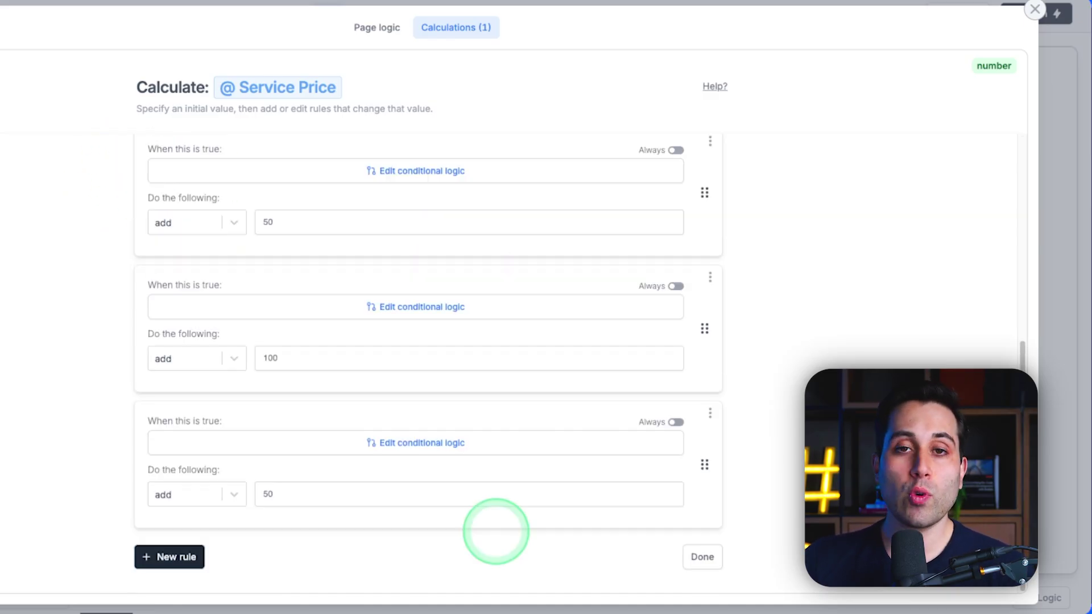
# Step: Close the calculation and logic, then reopen the Custom Quote PDF mapping from Integrate
pyautogui.click(702, 557)
pyautogui.press('Escape')
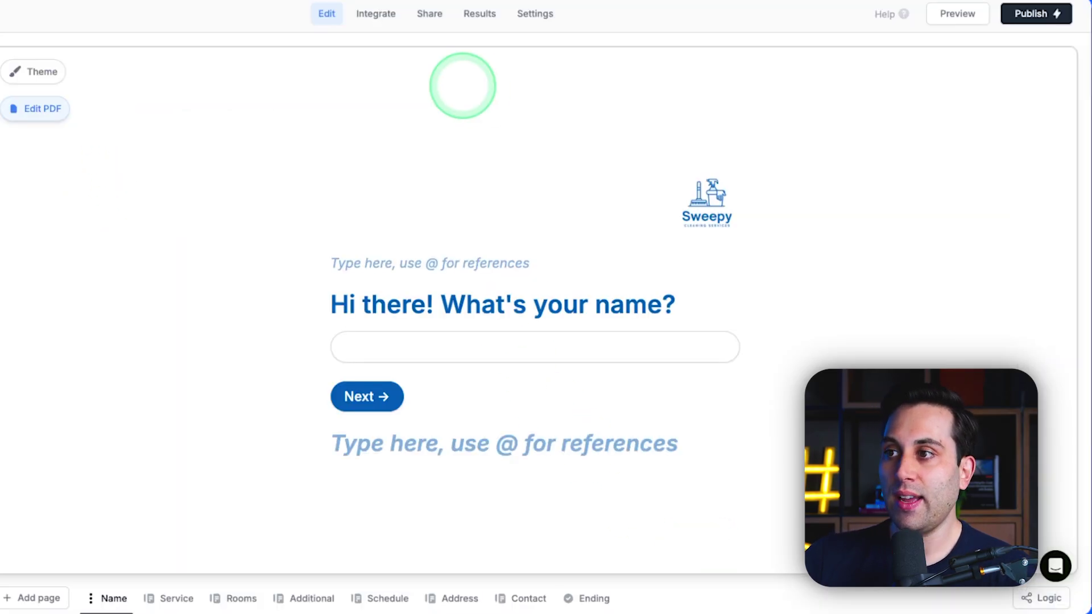
pyautogui.click(376, 14)
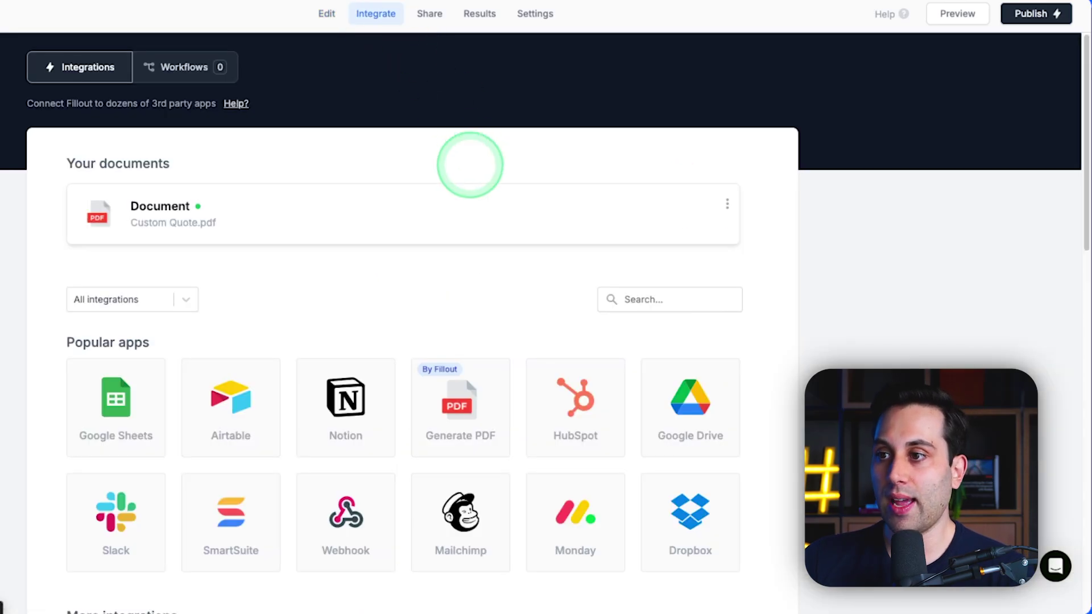
pyautogui.moveTo(692, 210)
pyautogui.click(725, 213)
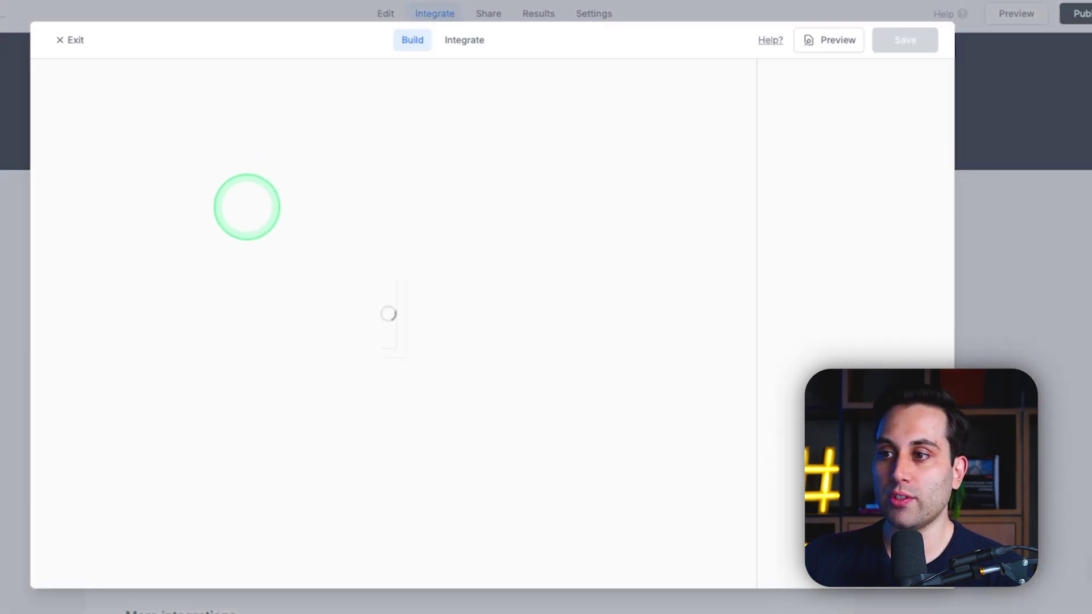
# Step: Reconnect the Total placeholder to Service Price and check the No. of bedrooms placeholder
pyautogui.scroll(-10, 548, 386)
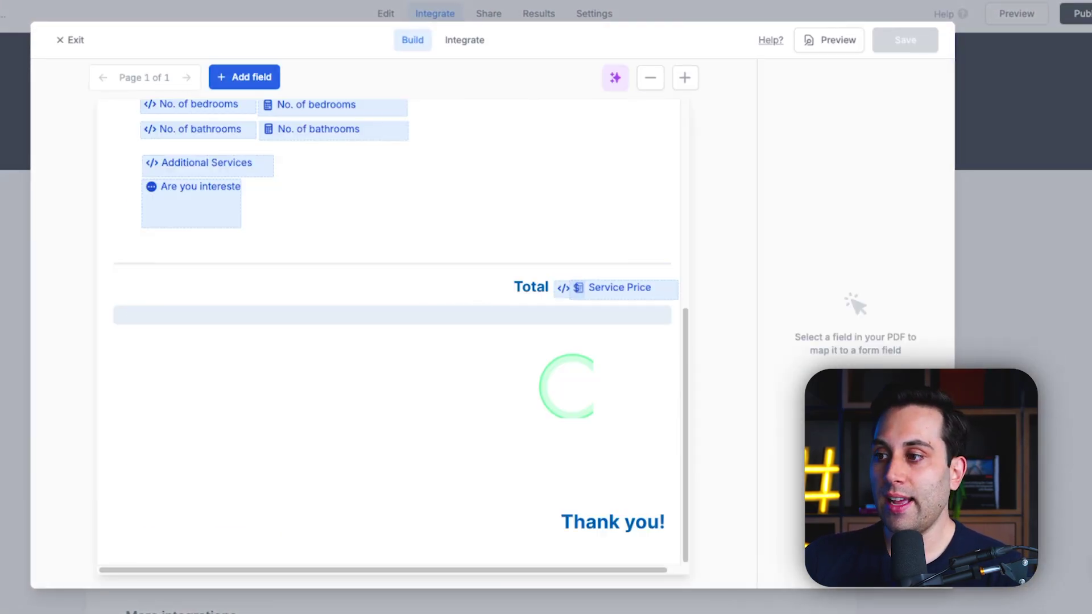
pyautogui.click(607, 286)
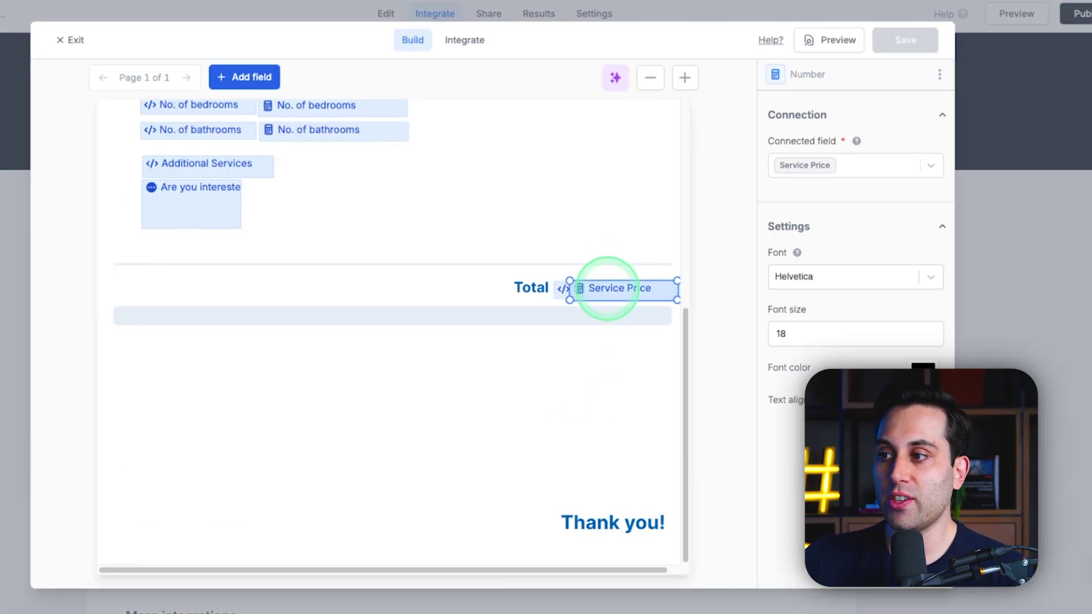
pyautogui.click(916, 164)
pyautogui.click(778, 229)
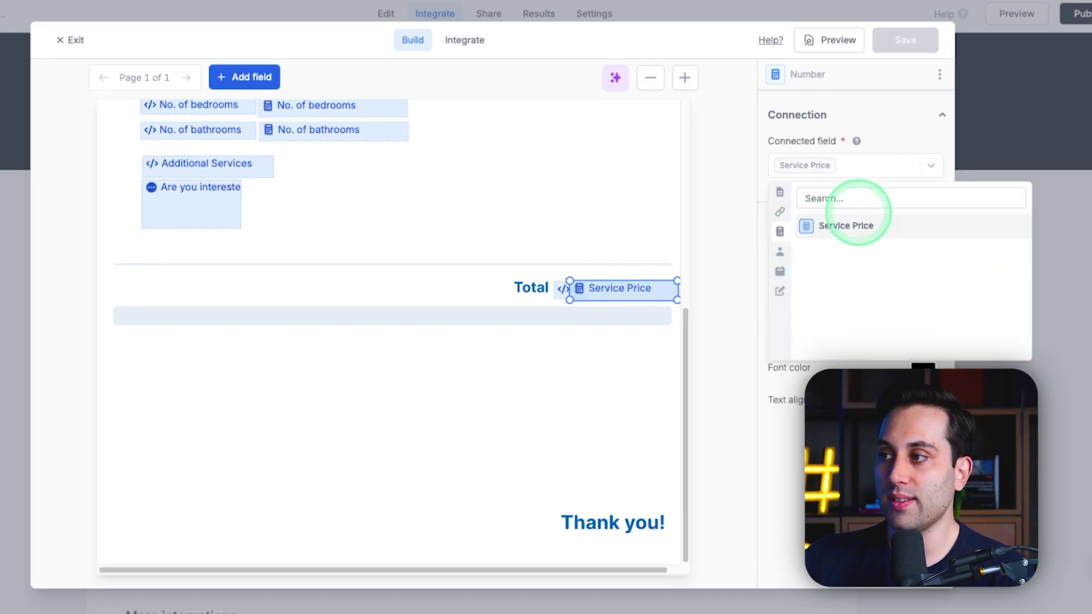
pyautogui.click(833, 229)
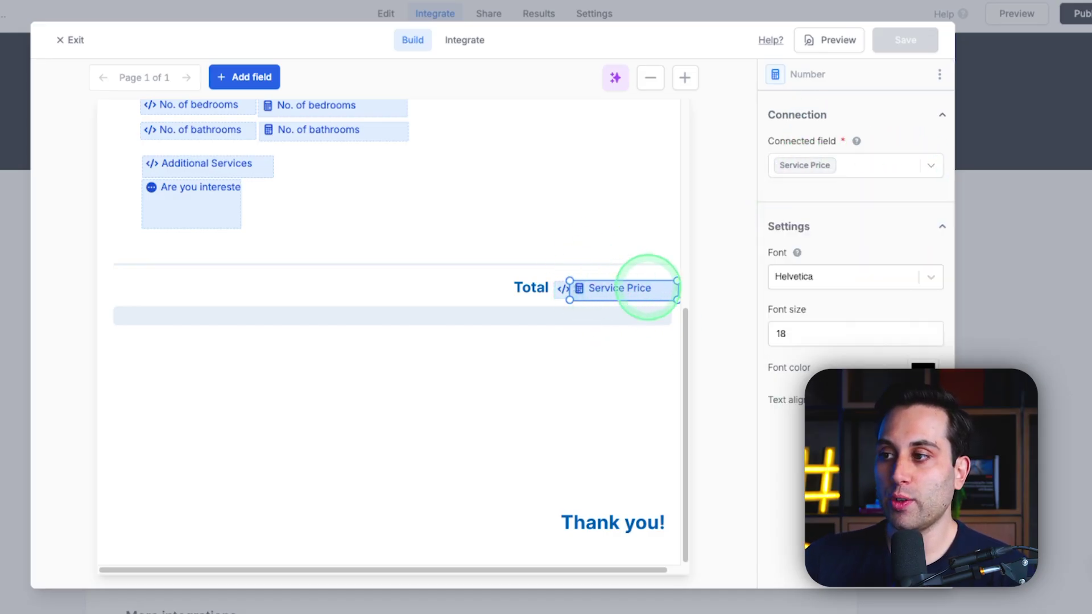
pyautogui.scroll(3, 624, 297)
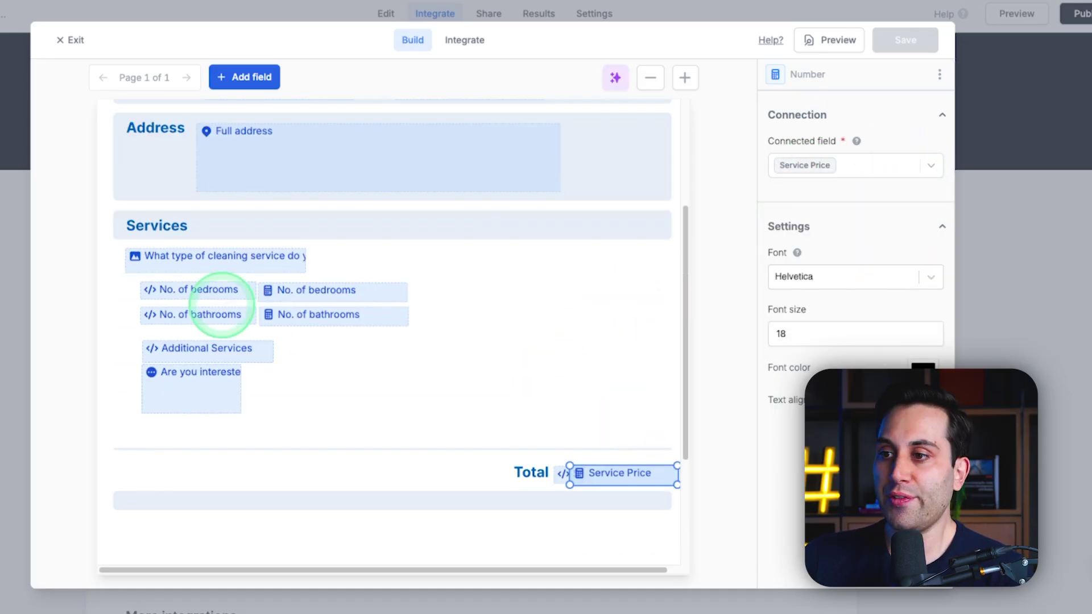
pyautogui.click(210, 292)
pyautogui.click(509, 288)
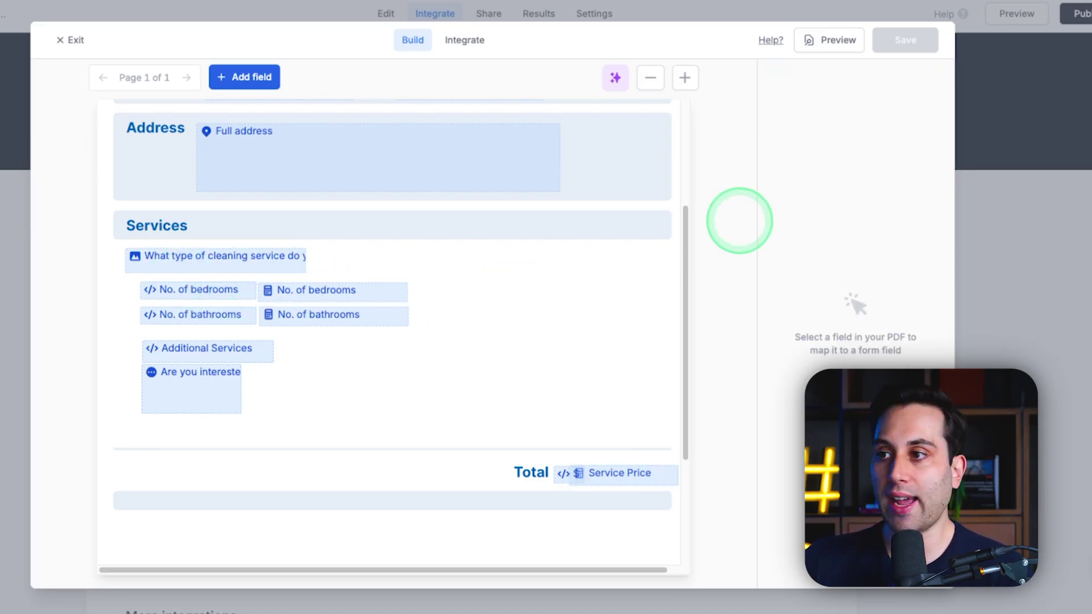
pyautogui.click(244, 76)
pyautogui.click(791, 166)
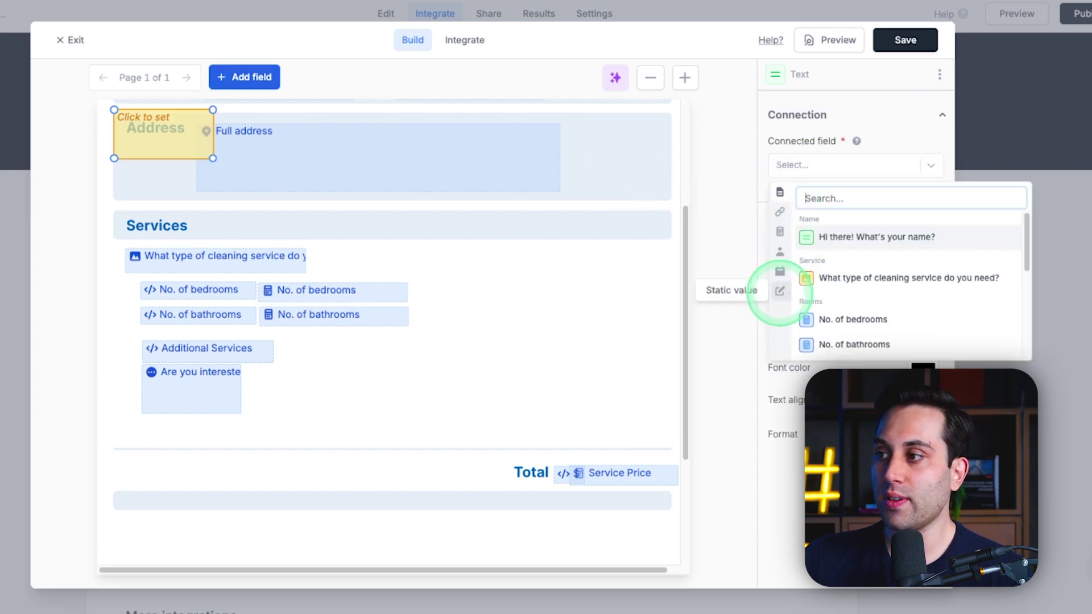
pyautogui.click(780, 291)
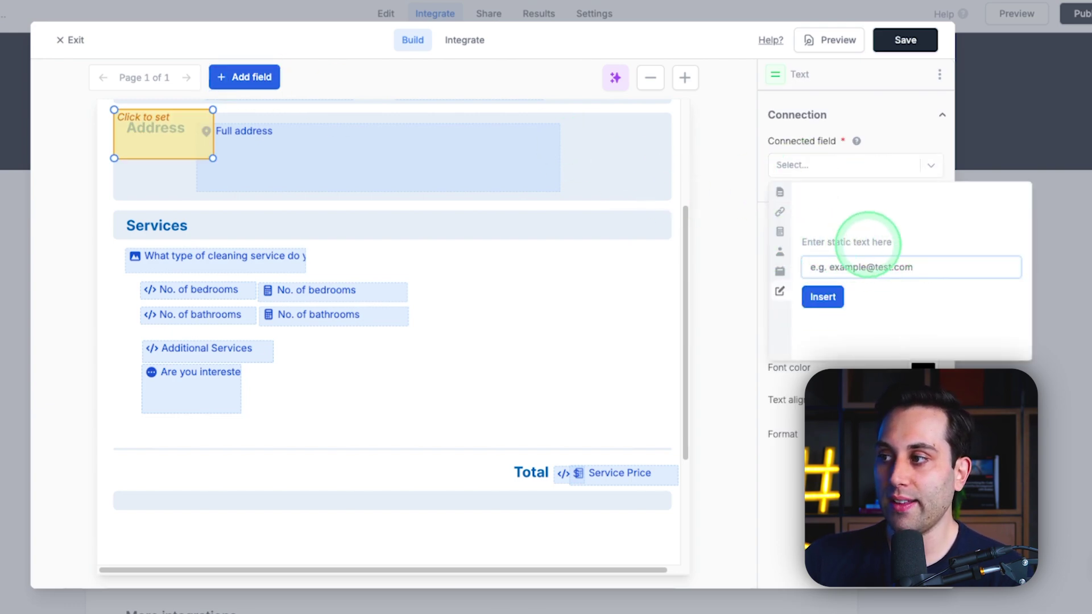
pyautogui.click(526, 344)
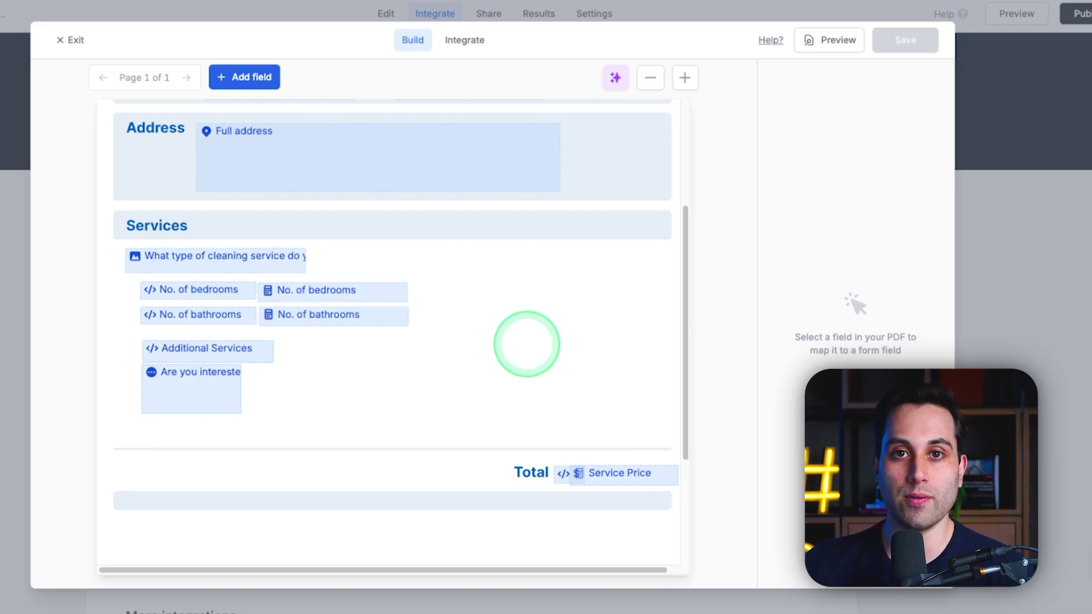
pyautogui.scroll(2, 214, 325)
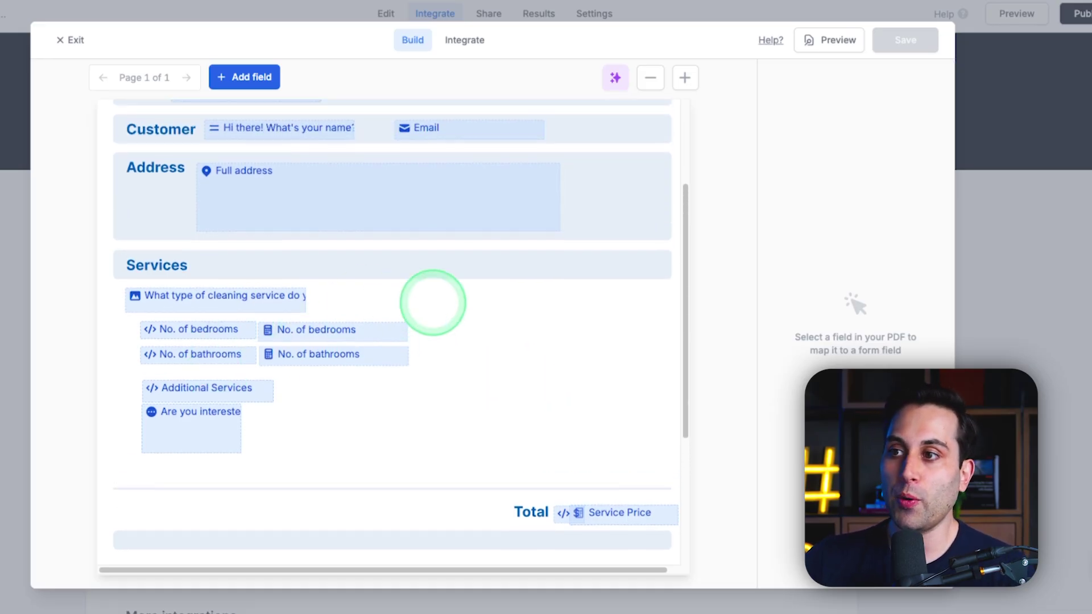
pyautogui.scroll(5, 432, 302)
pyautogui.scroll(-12, 390, 247)
pyautogui.scroll(10, 227, 237)
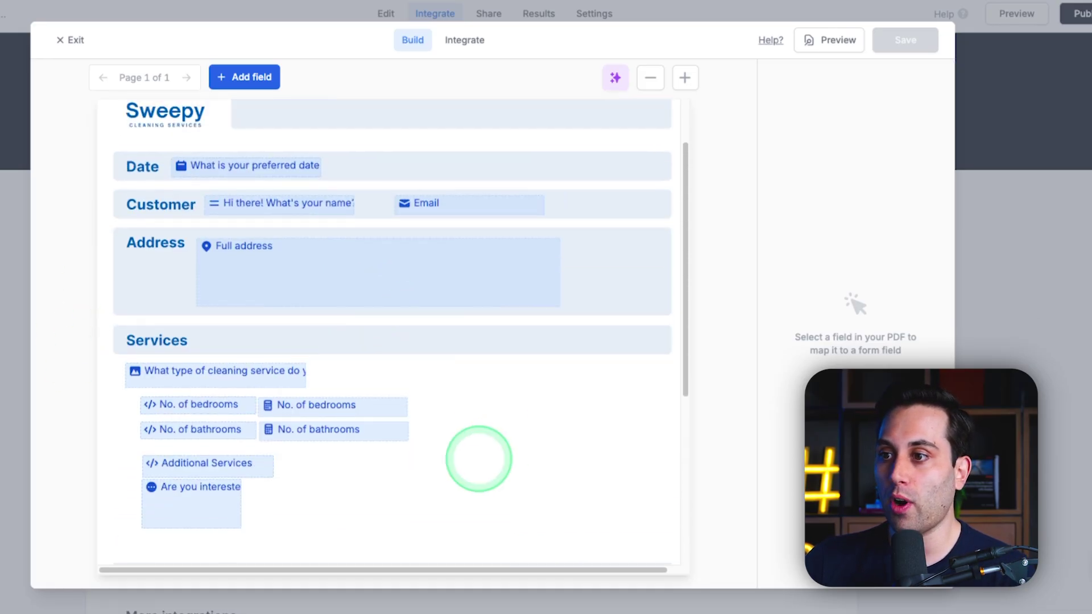
pyautogui.scroll(-6, 490, 378)
# Step: Scroll through Popular apps and More integrations down to the 3rd party connectors Zapier, Make and Relay.app
pyautogui.scroll(9, 268, 263)
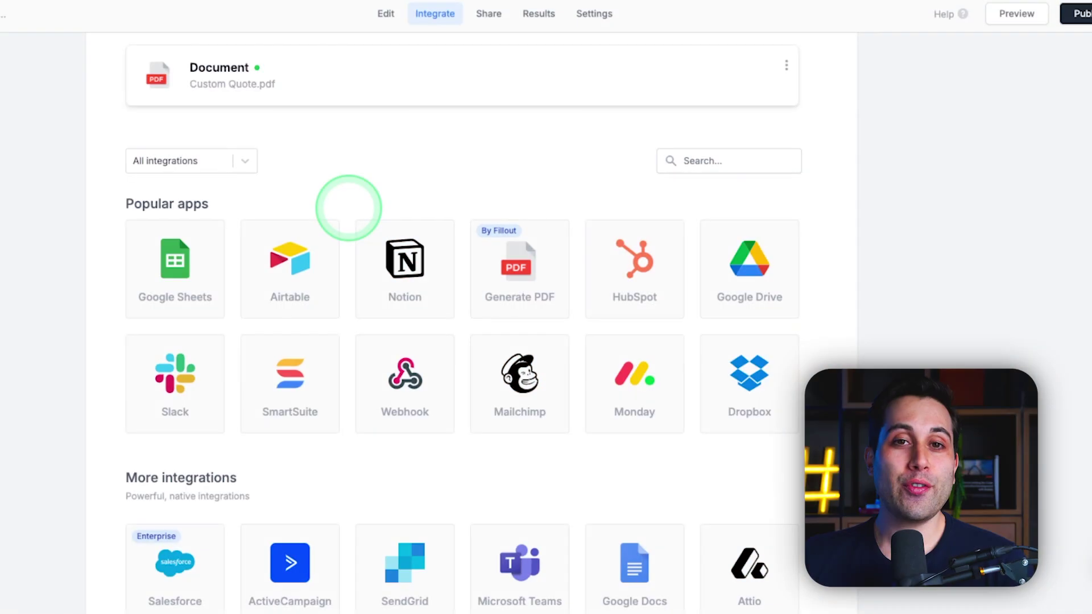
pyautogui.scroll(1, 348, 207)
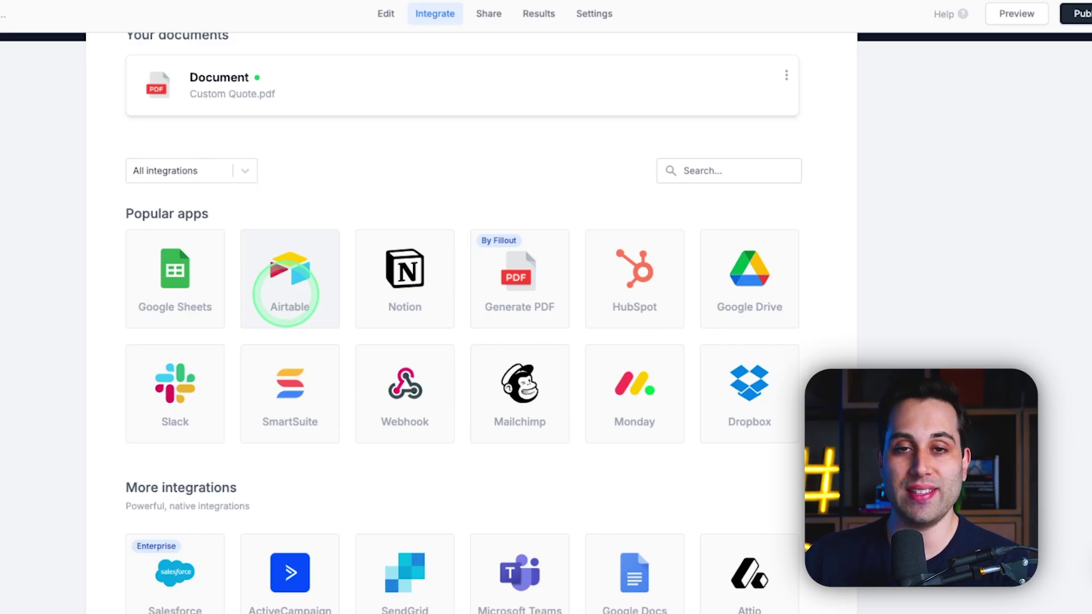
pyautogui.scroll(-1, 286, 292)
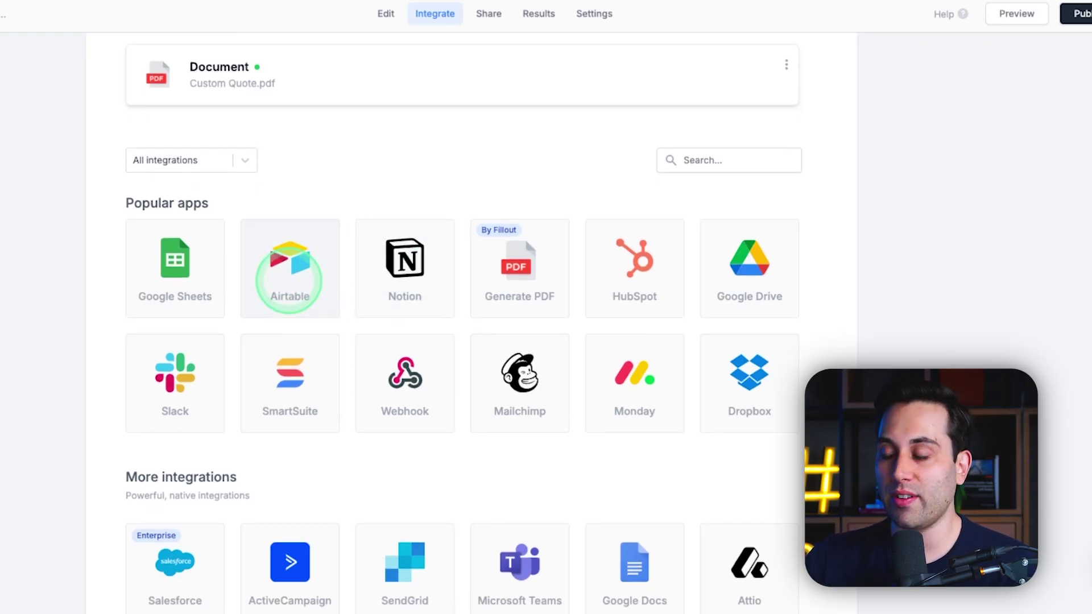
pyautogui.scroll(-1, 290, 267)
pyautogui.scroll(3, 274, 254)
pyautogui.scroll(2, 274, 254)
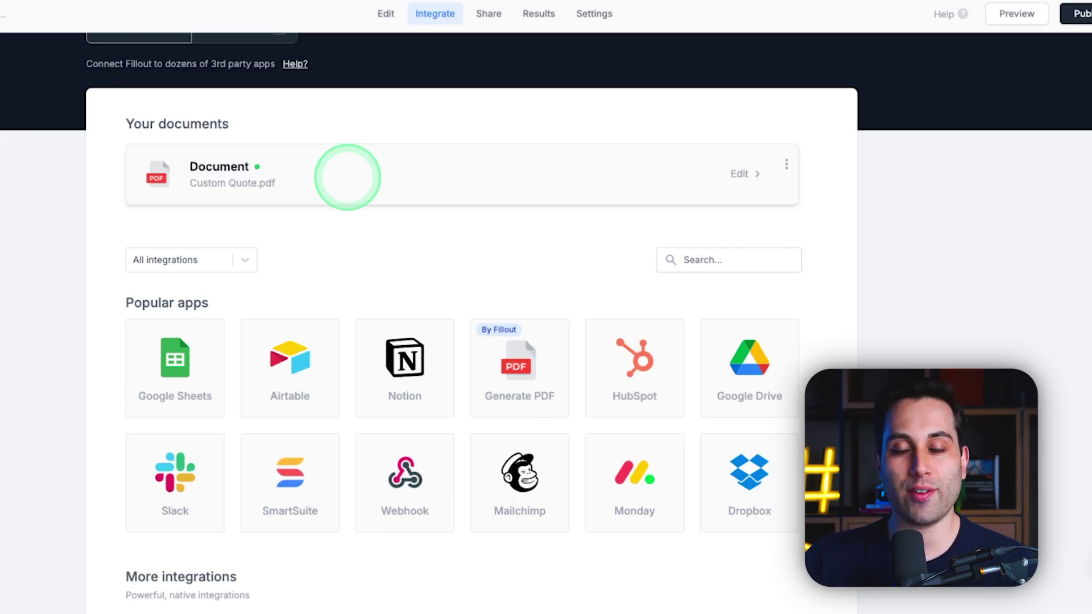
pyautogui.scroll(-7, 348, 177)
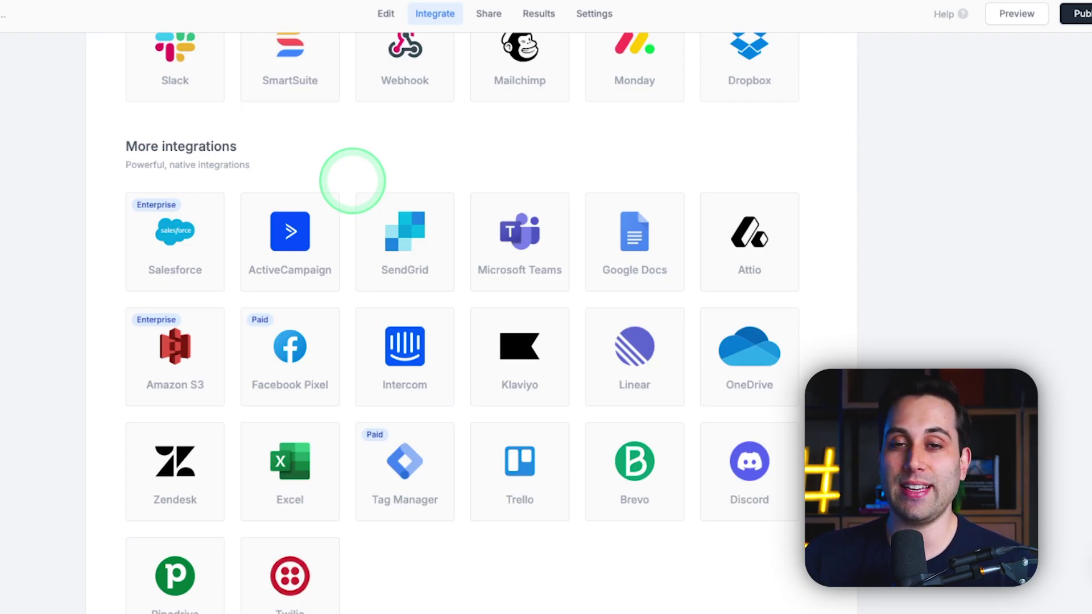
pyautogui.scroll(-7, 352, 181)
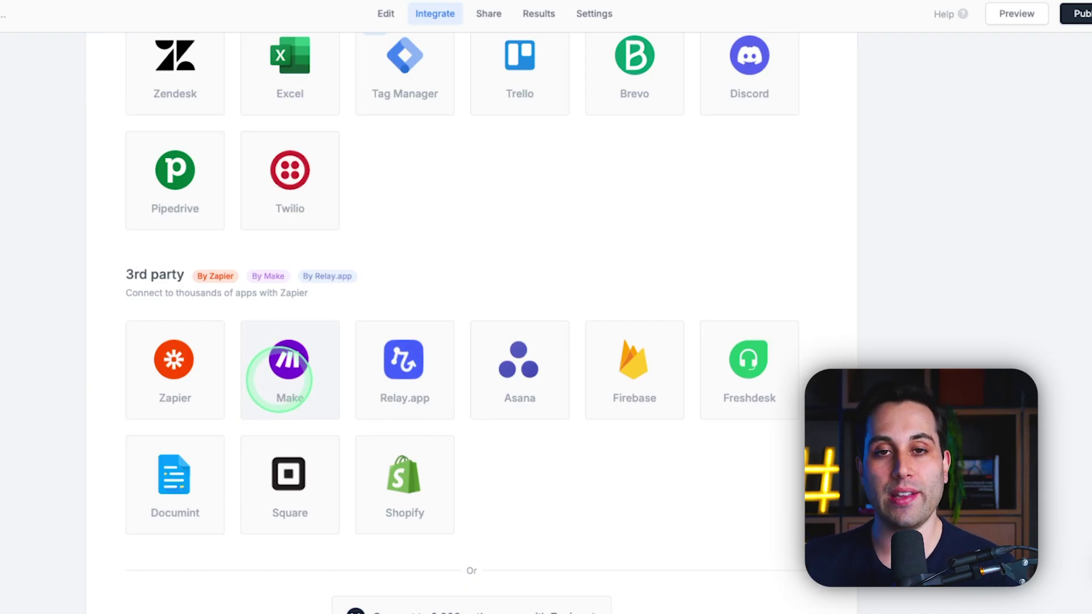
# Step: Switch to the Workflows tab and preview the Thank you email template
pyautogui.scroll(15, 319, 152)
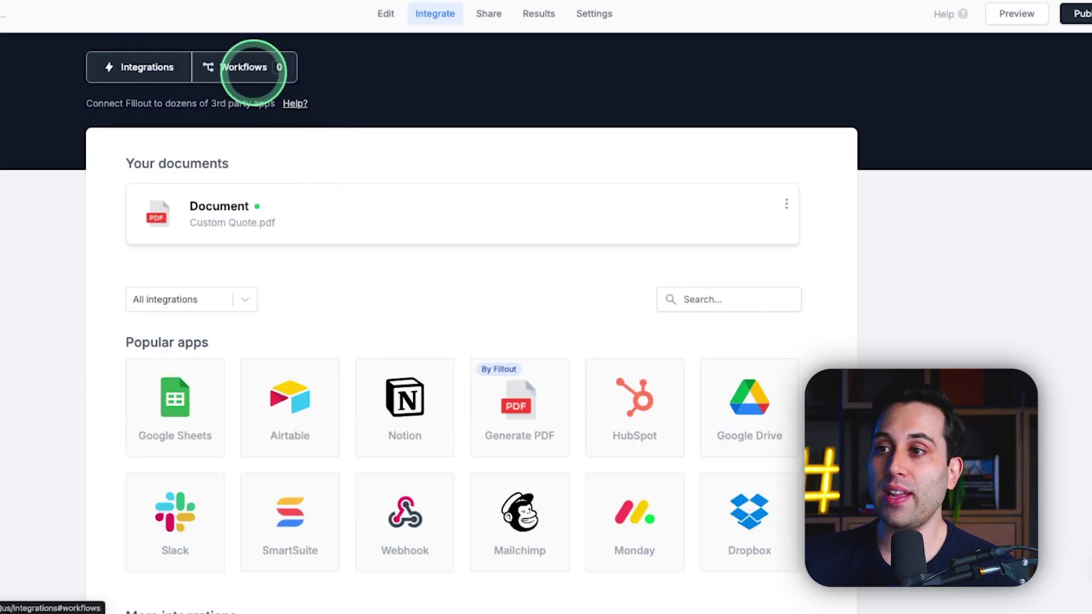
pyautogui.click(251, 66)
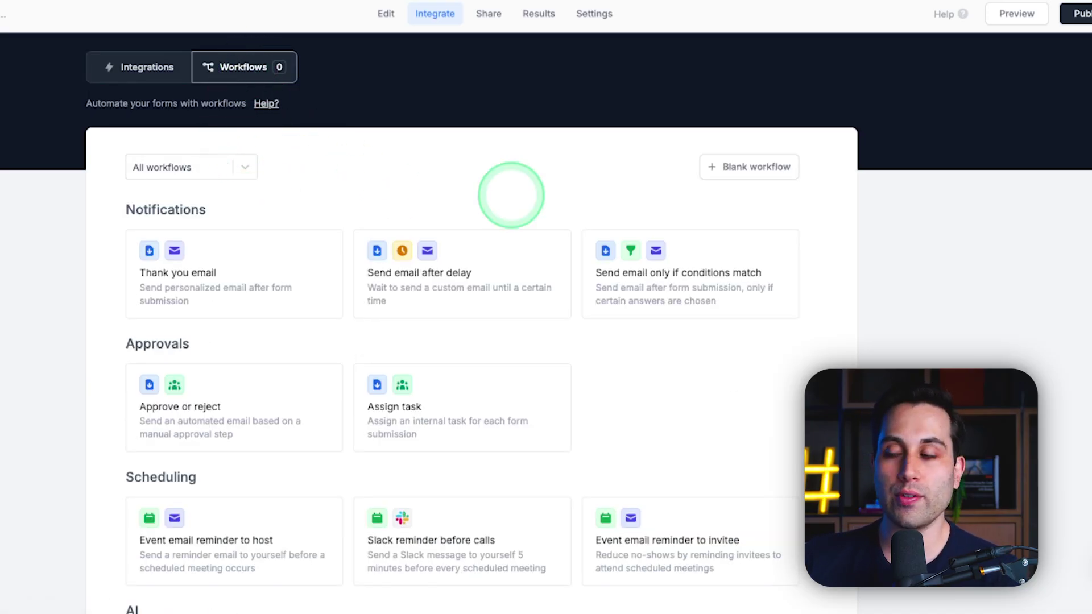
pyautogui.click(222, 272)
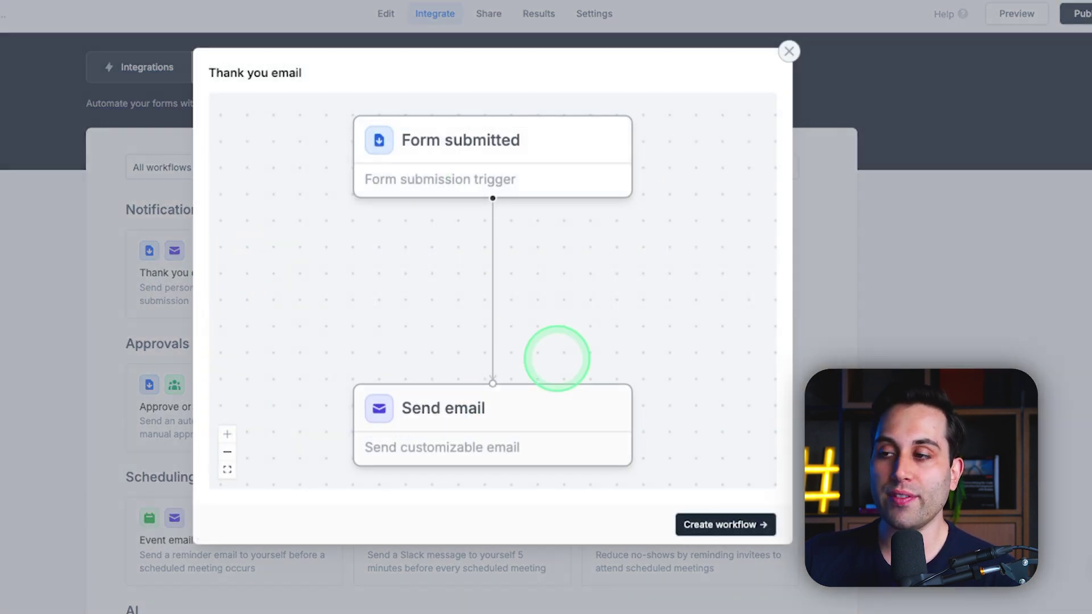
pyautogui.click(786, 48)
# Step: Preview the Event email reminder to host and Summarize and email templates, then return to the top
pyautogui.click(222, 515)
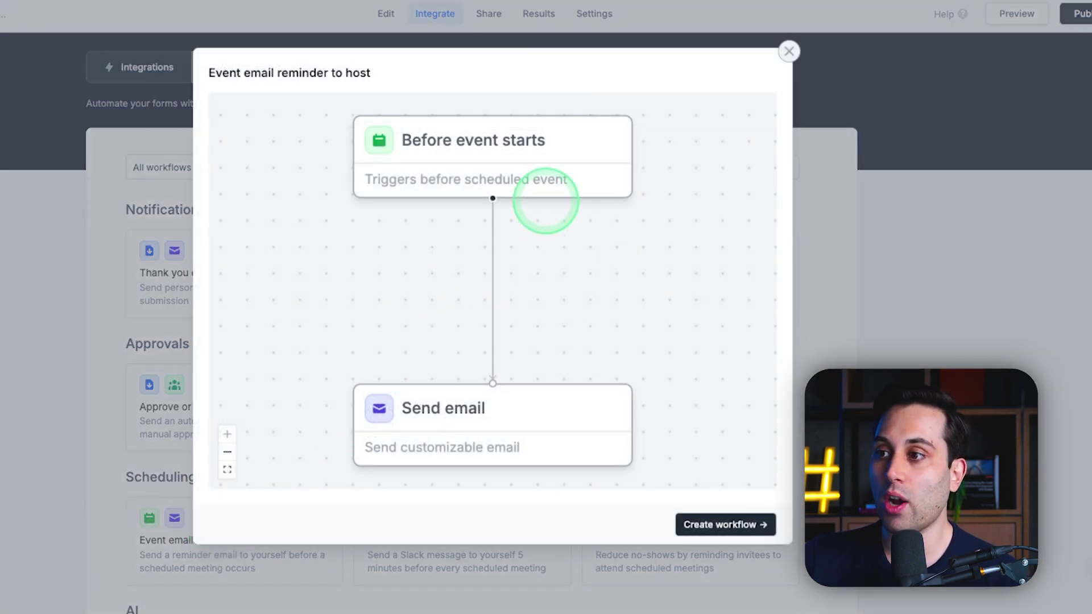
pyautogui.click(787, 49)
pyautogui.scroll(-5, 494, 368)
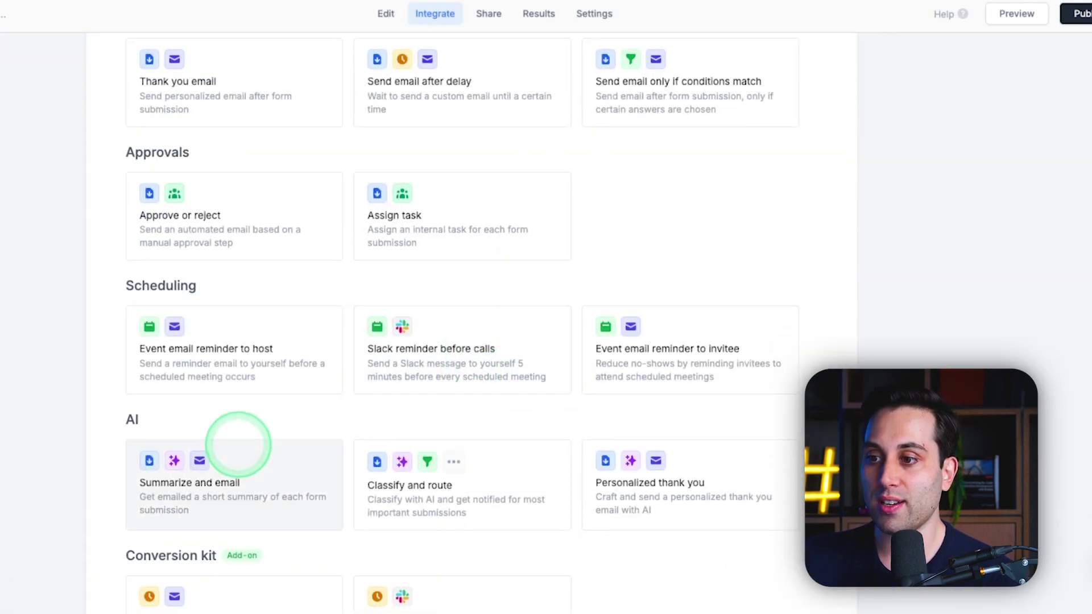
pyautogui.click(183, 366)
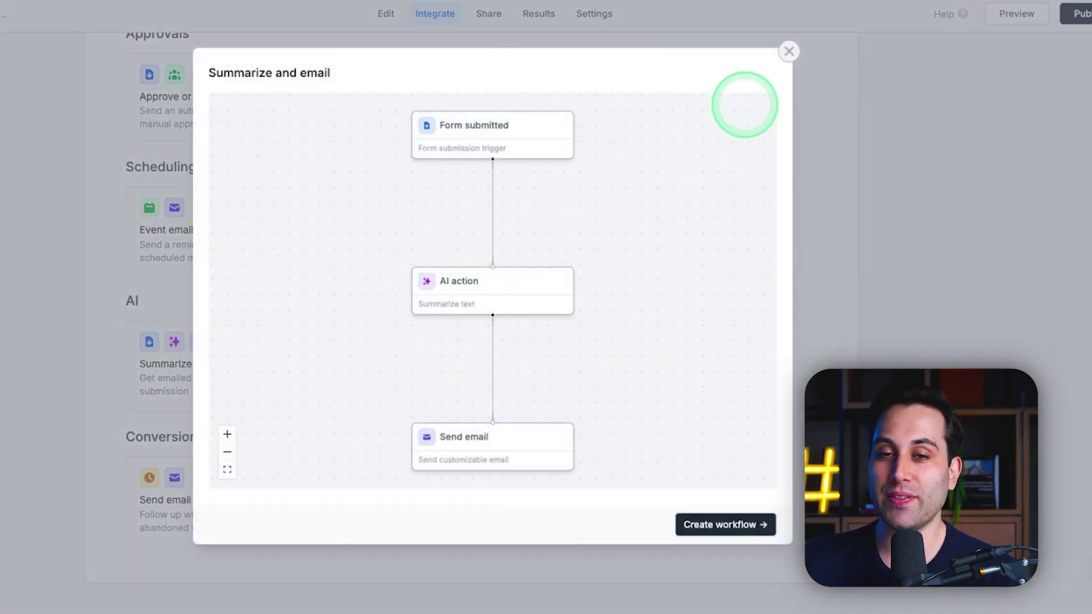
pyautogui.click(789, 51)
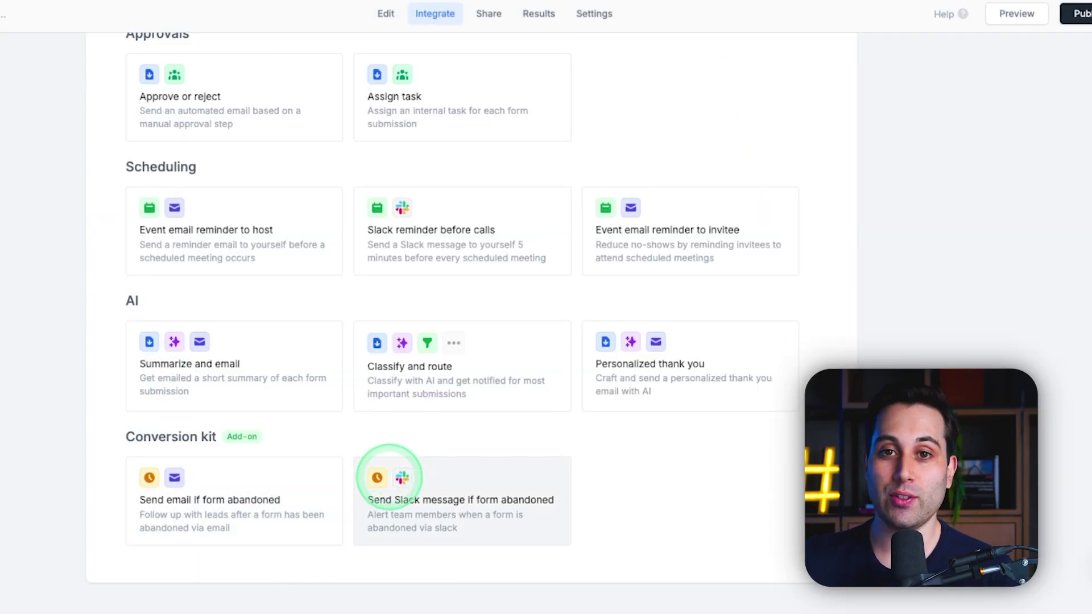
pyautogui.scroll(5, 773, 215)
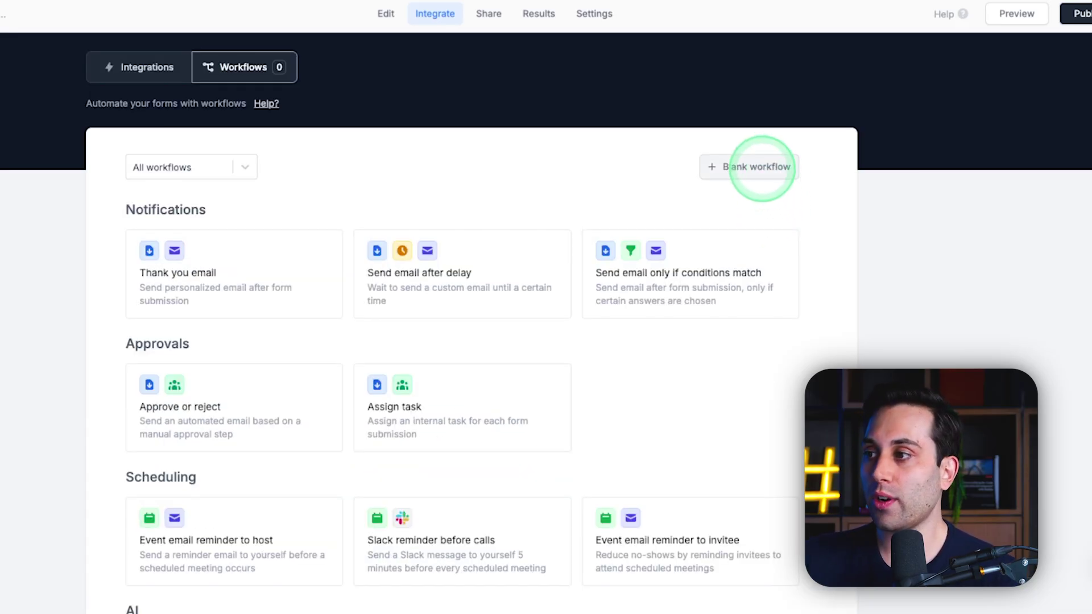
# Step: Create a blank workflow triggered by Form submitted and open that trigger's settings
pyautogui.click(762, 166)
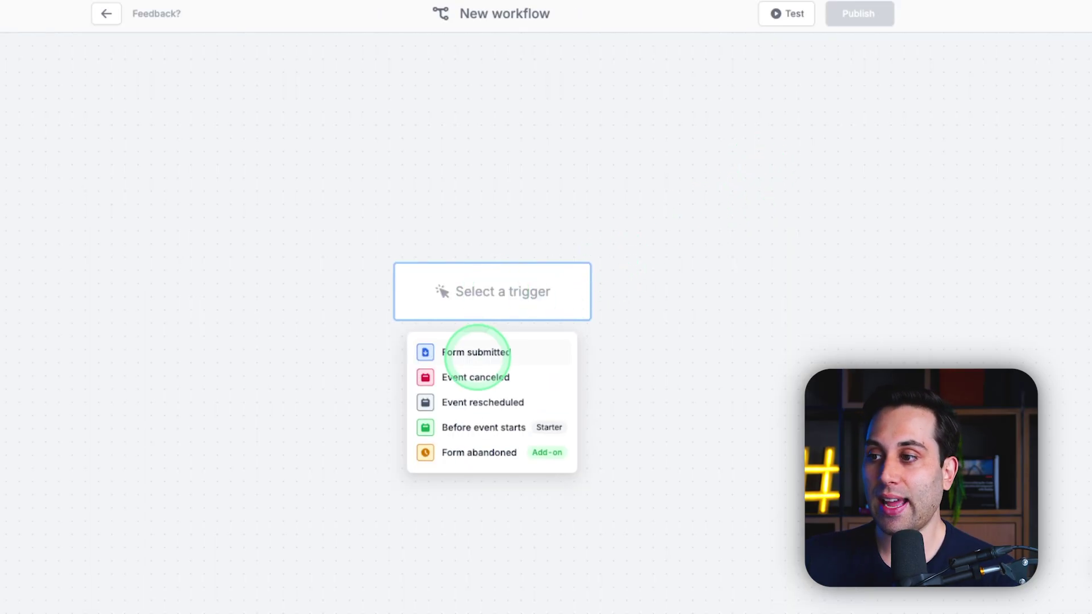
pyautogui.click(504, 351)
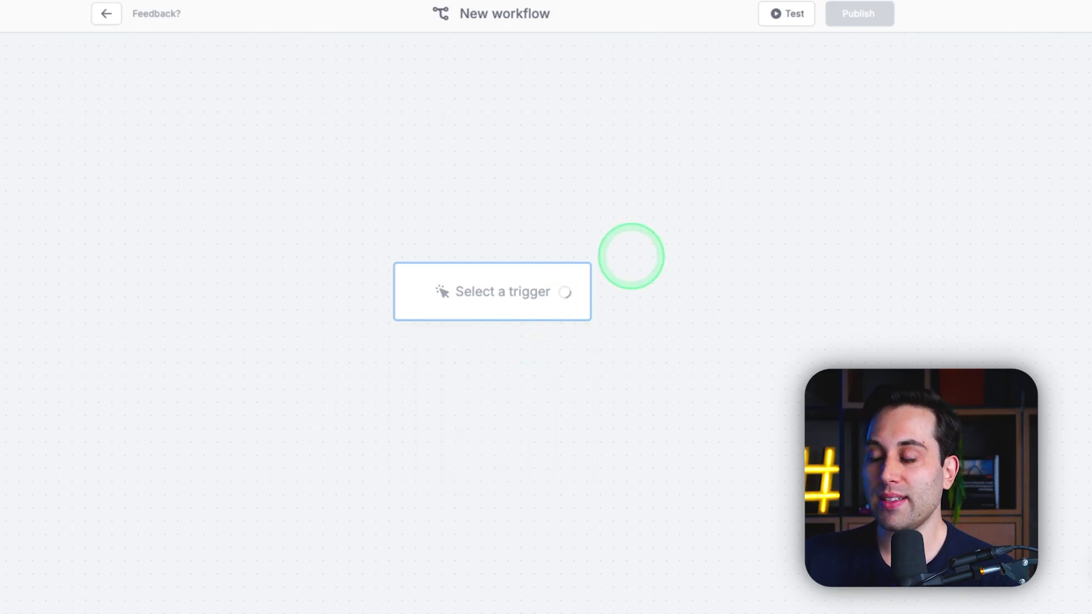
pyautogui.click(559, 209)
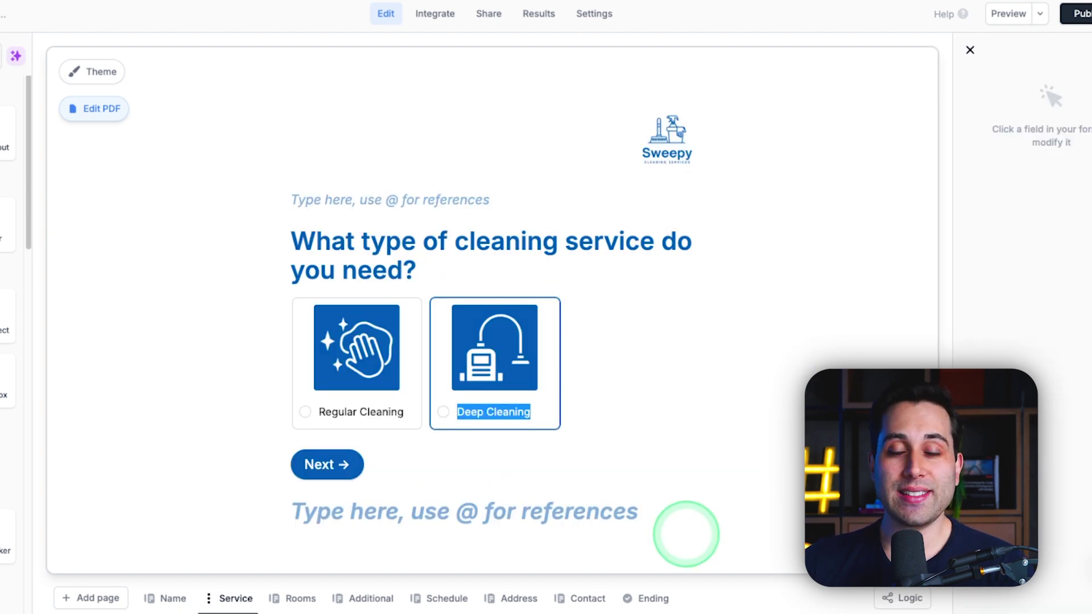
# Step: Write 'Price: ' in the empty heading and insert the Service Price calculation from Calculations
pyautogui.click(344, 510)
pyautogui.write('Price: @')
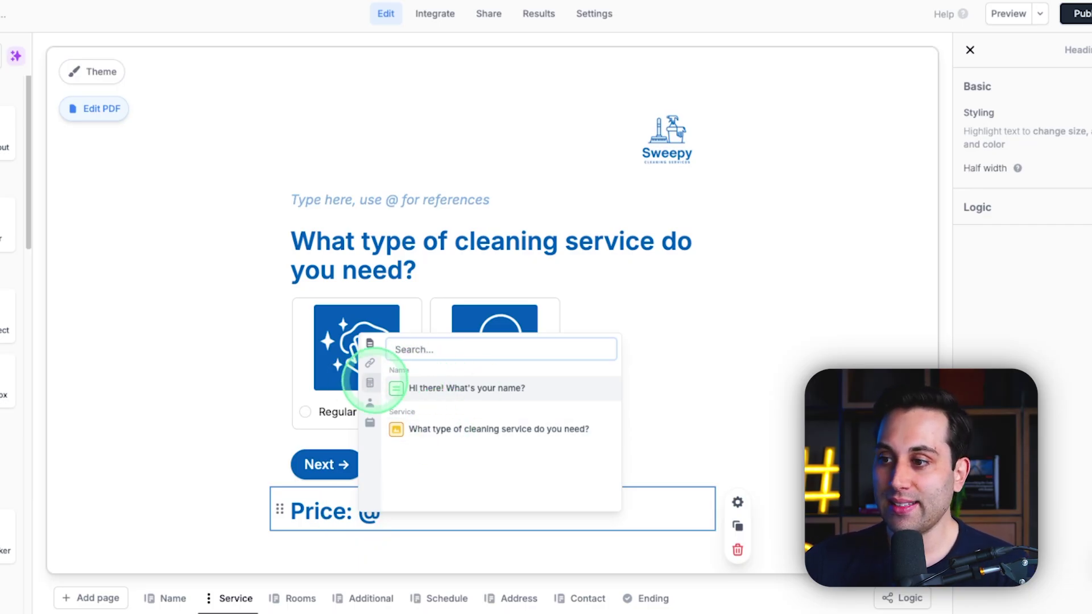
pyautogui.click(370, 383)
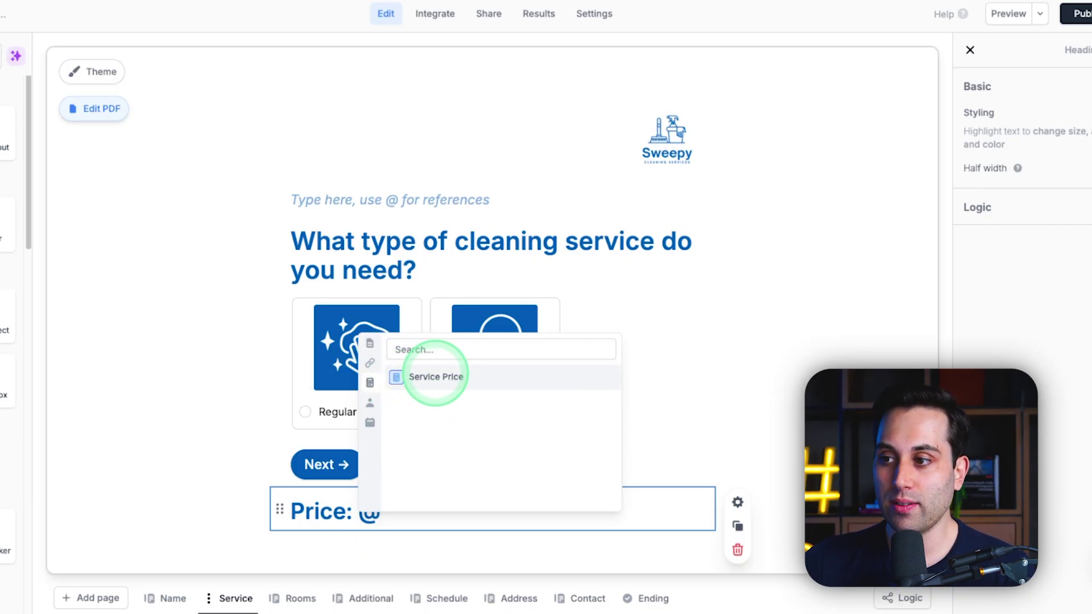
pyautogui.click(436, 375)
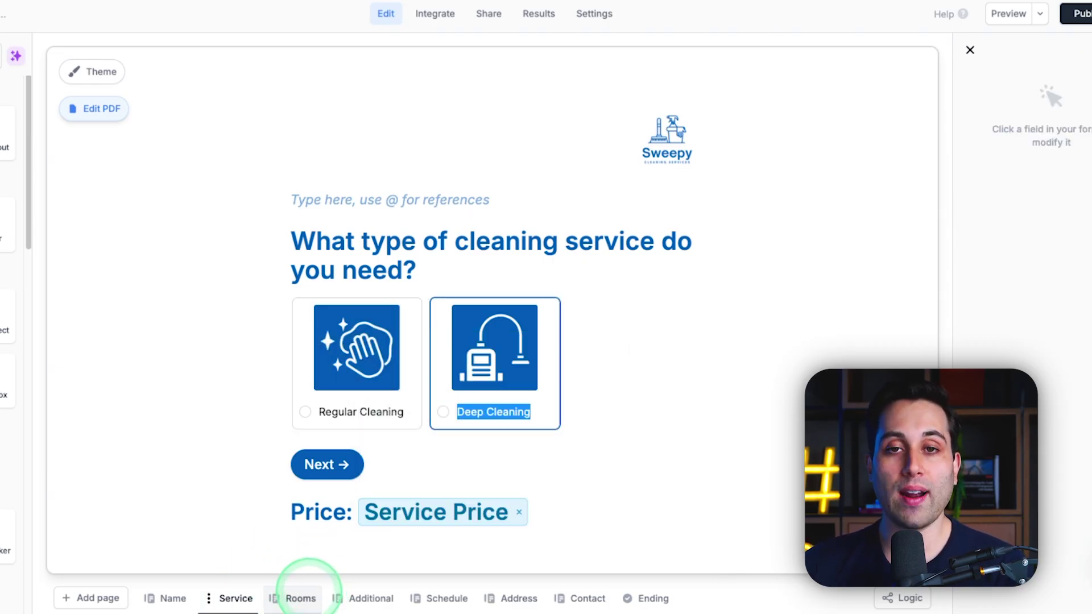
# Step: Preview the form, pass the name page and pick Regular Cleaning after comparing Deep Cleaning's price
pyautogui.click(1009, 14)
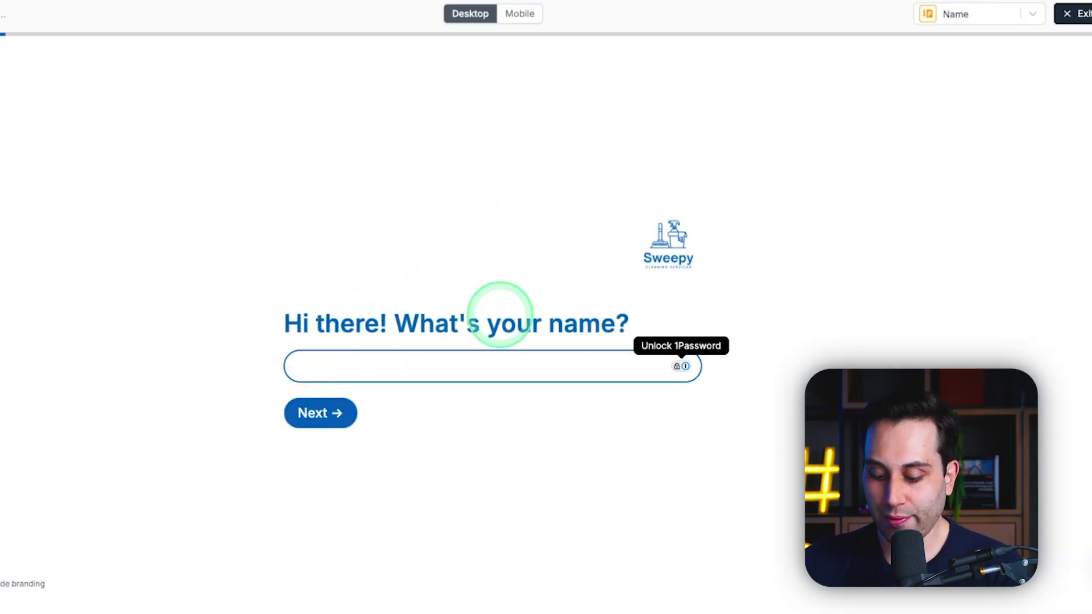
pyautogui.click(320, 413)
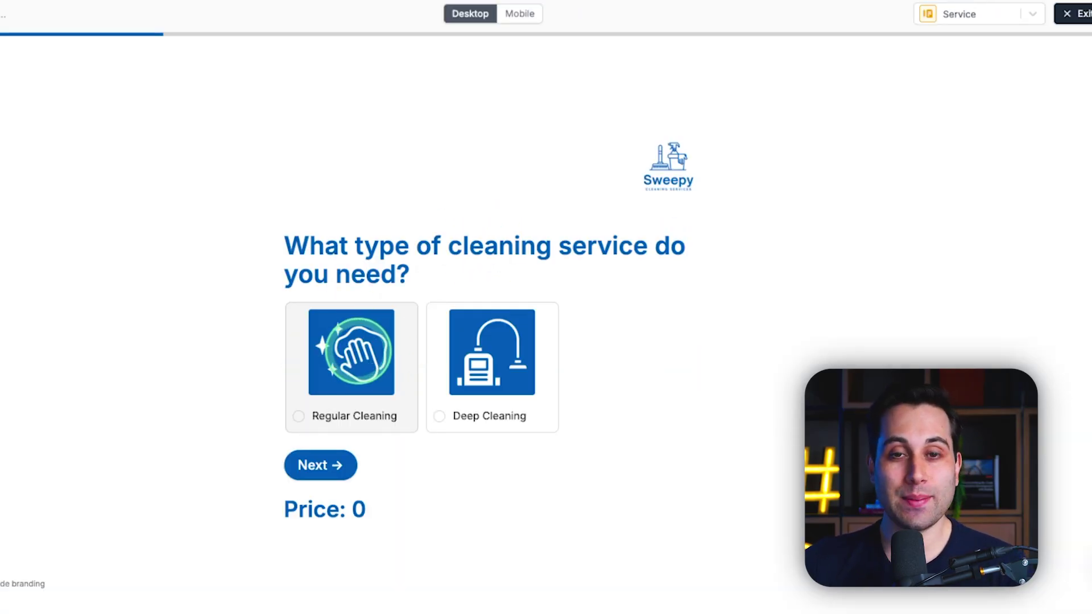
pyautogui.click(359, 354)
pyautogui.click(489, 353)
pyautogui.click(344, 361)
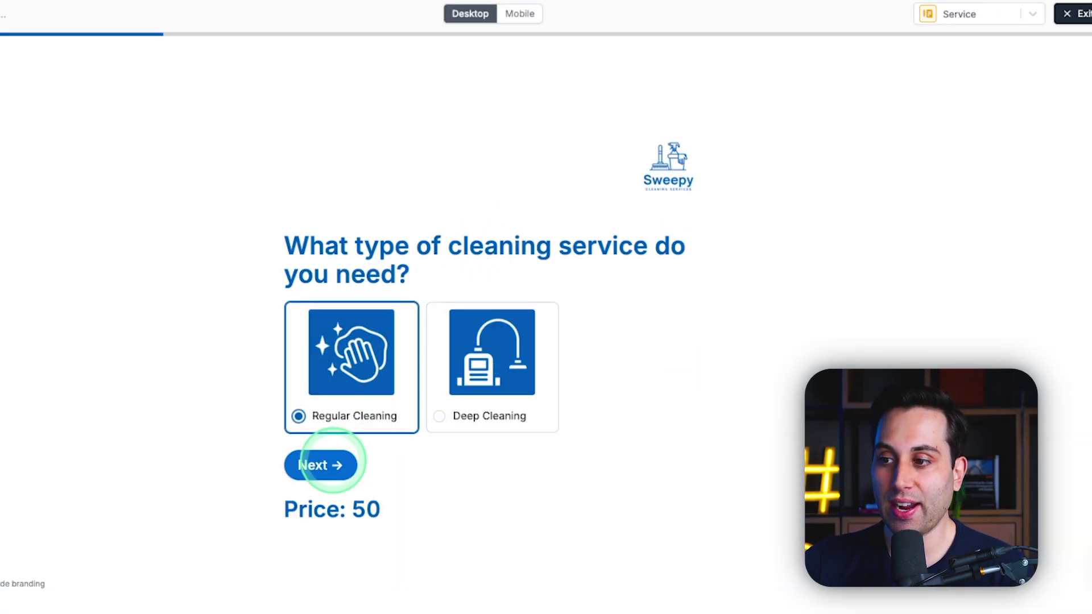
pyautogui.click(333, 464)
# Step: Enter 3 bedrooms and 4 bathrooms, add Interior Window Cleaning, and advance to the date question
pyautogui.click(380, 386)
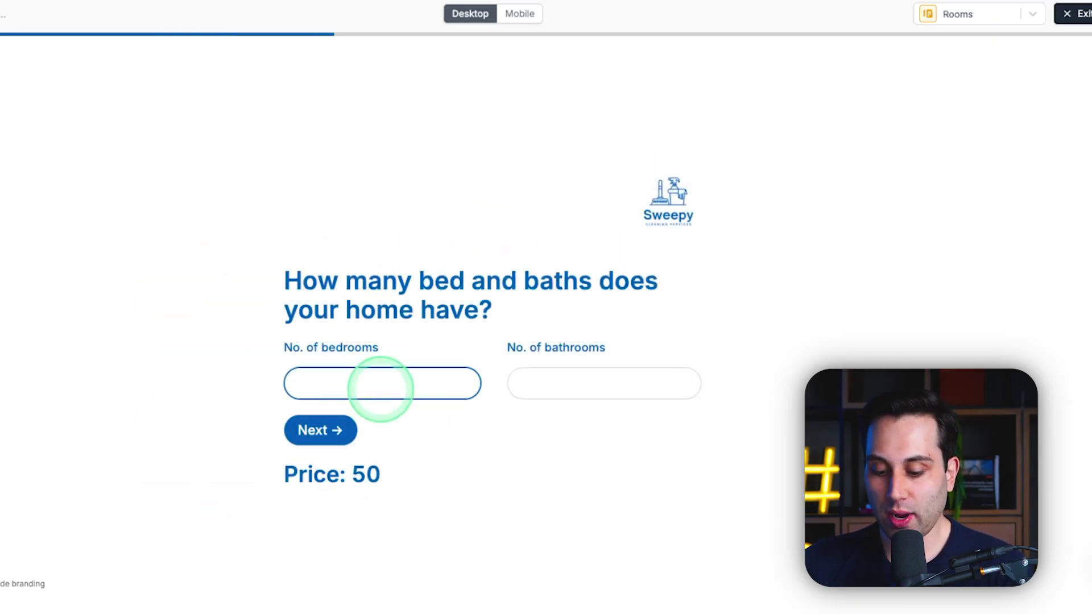
pyautogui.write('3')
pyautogui.click(585, 383)
pyautogui.write('4')
pyautogui.click(444, 497)
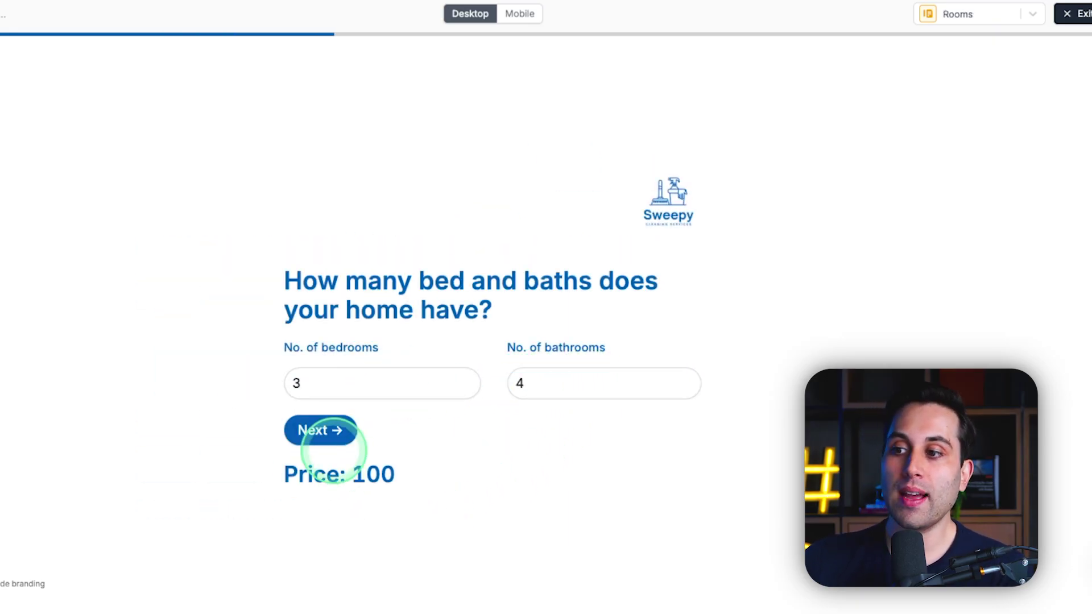
pyautogui.click(319, 430)
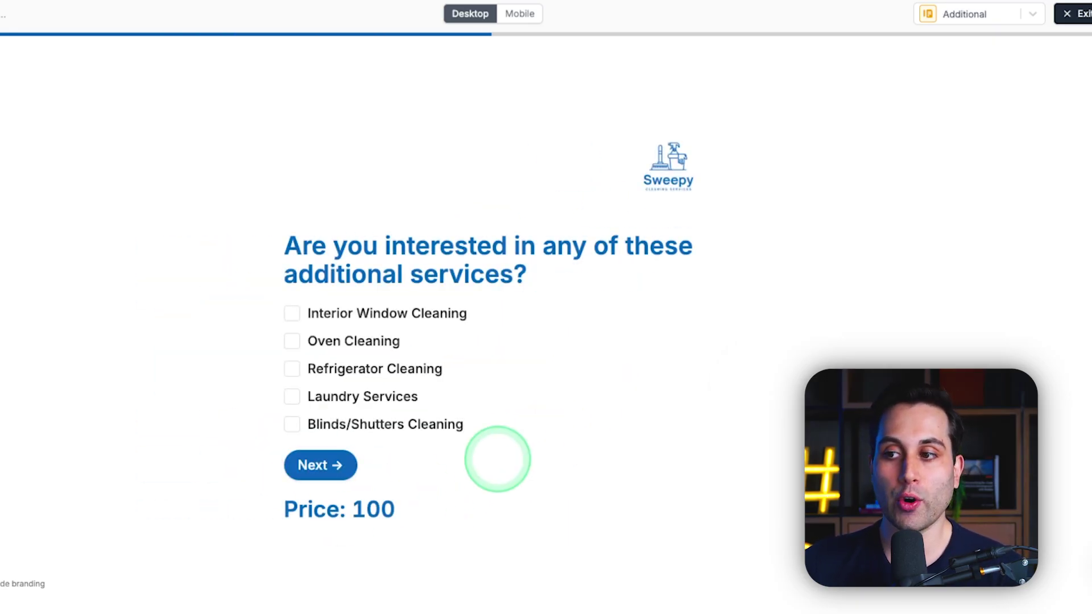
pyautogui.click(529, 315)
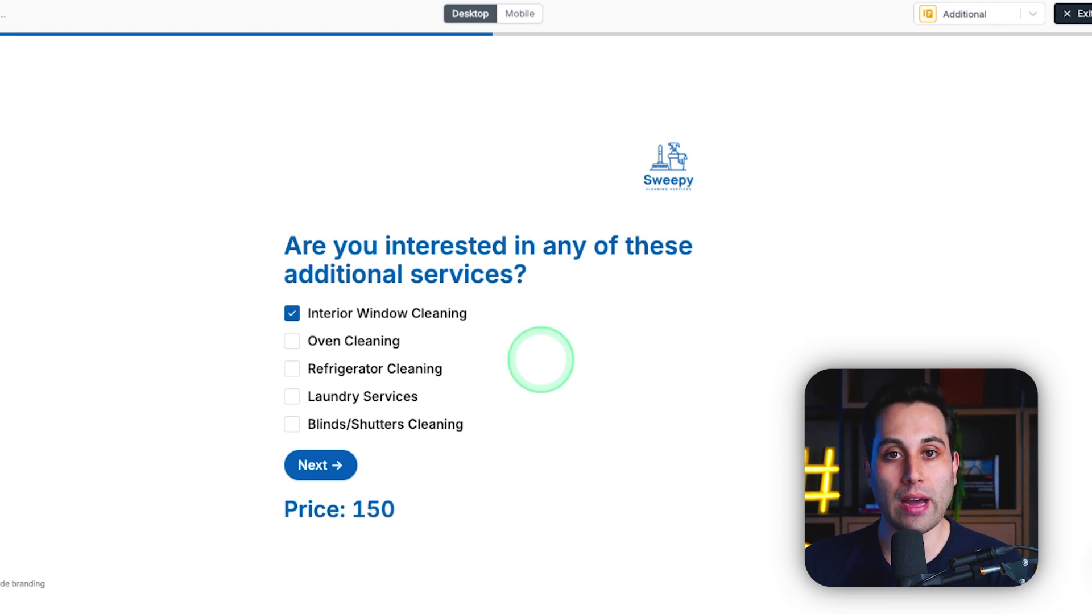
pyautogui.click(316, 464)
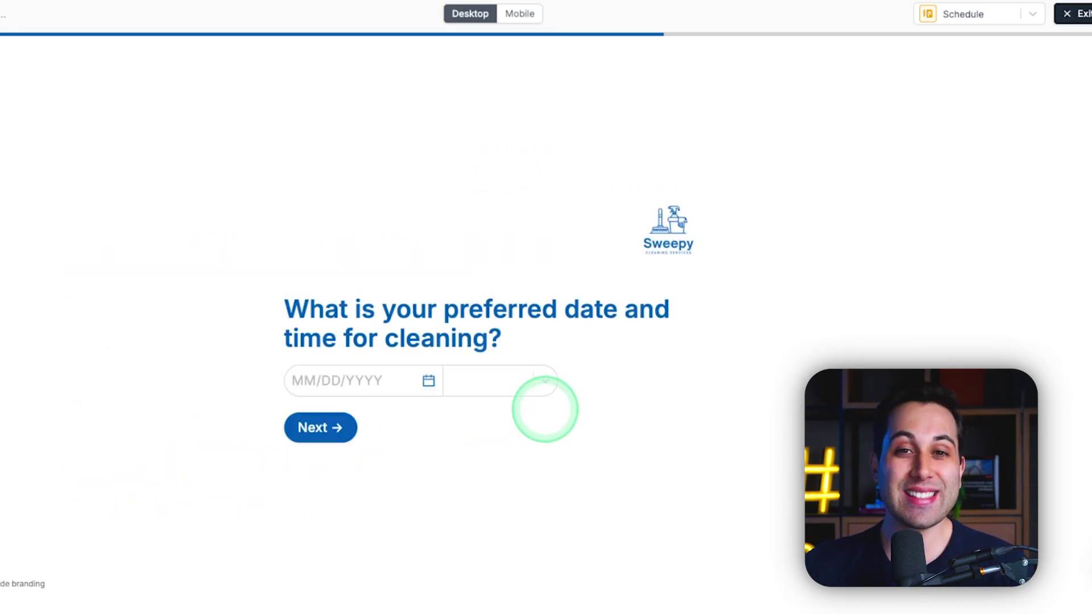